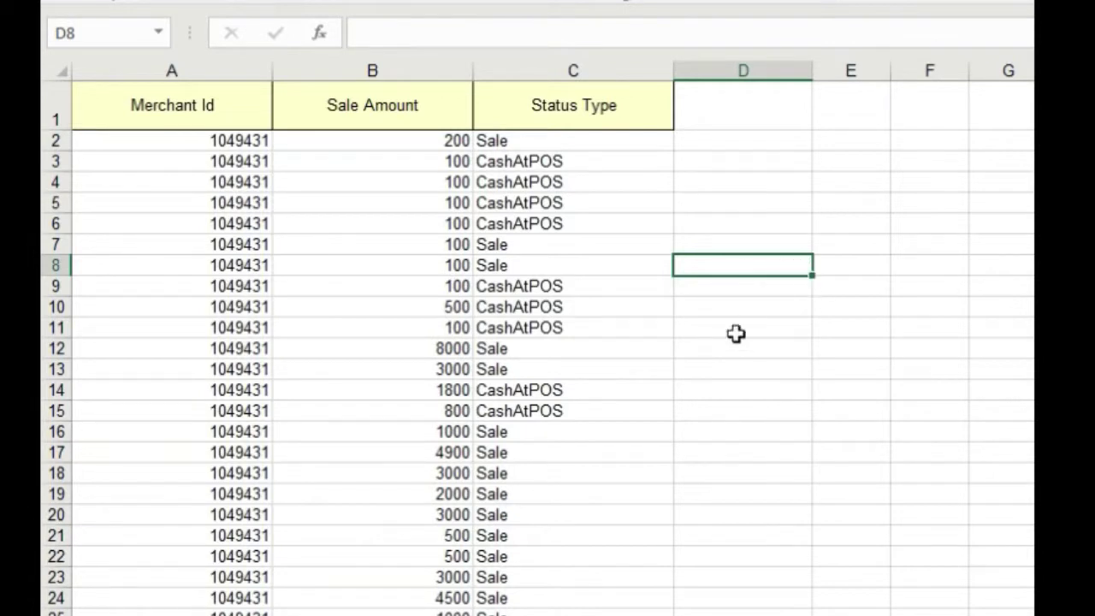
- Enter the label 'No of CashAtPOS' in cell D12
click(726, 349)
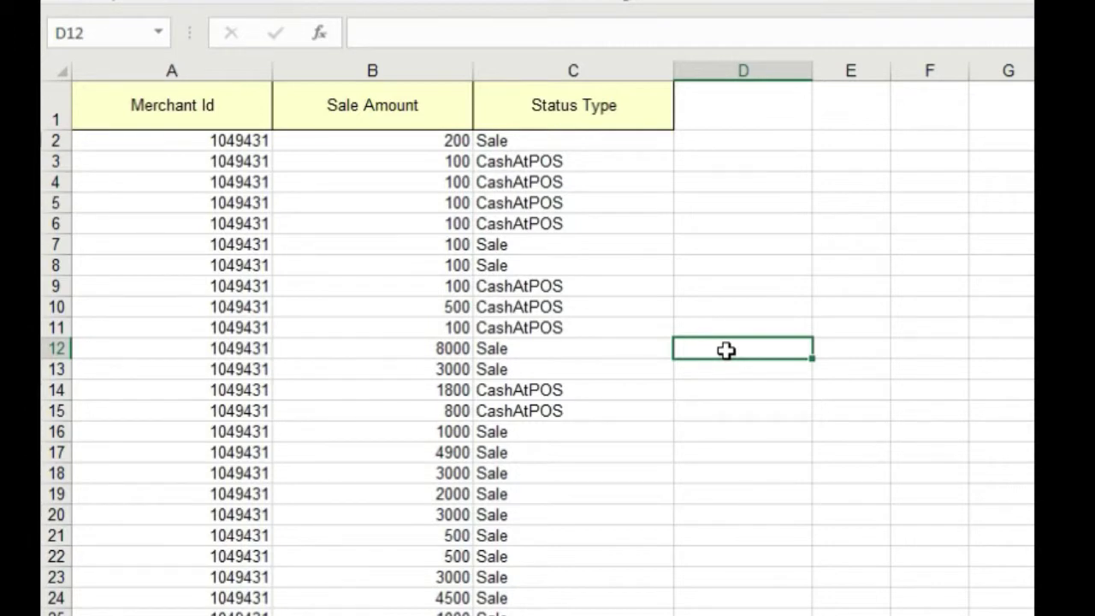
text(No of CashAtPos)
key(BackSpace)
key(BackSpace)
text(Os)
key(BackSpace)
text(s)
key(BackSpace)
text(S)
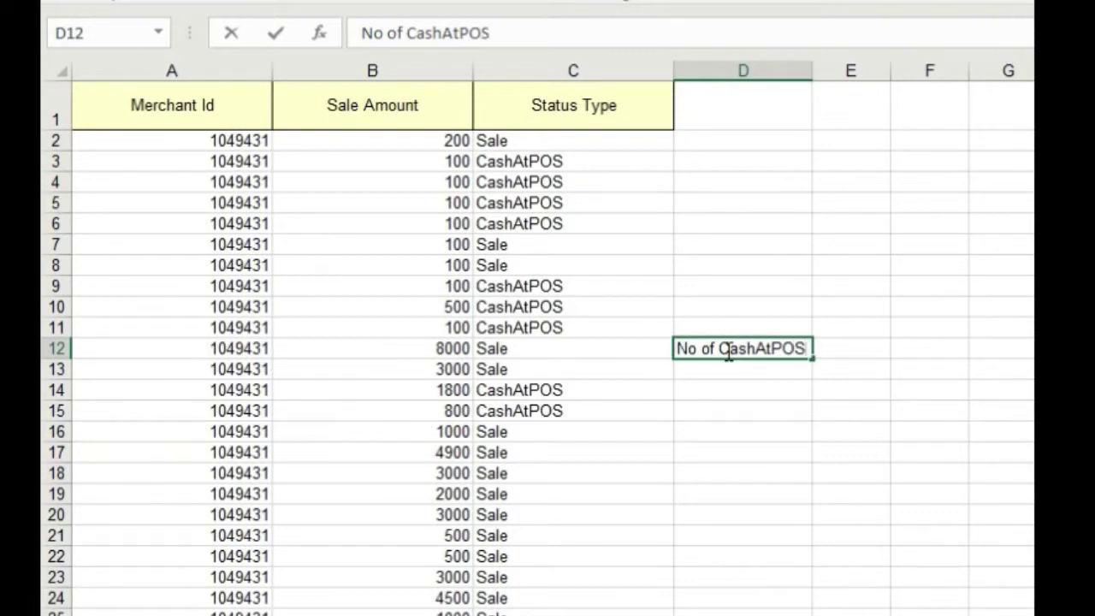
click(728, 372)
- Enter the label 'No of Sale' in cell D13, then select E12
double_click(730, 373)
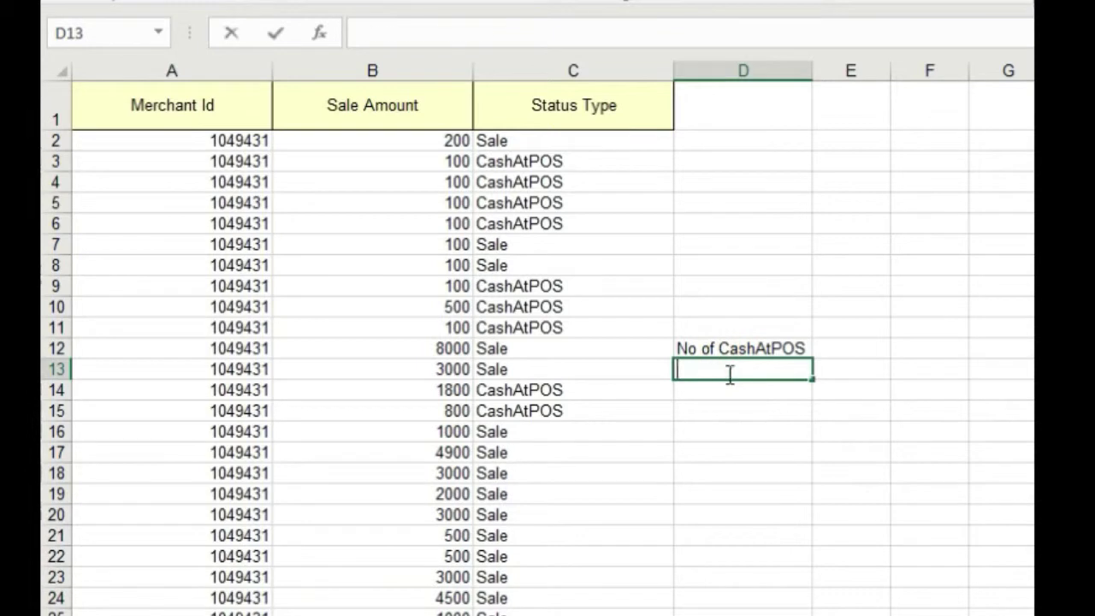
text(No of Sales)
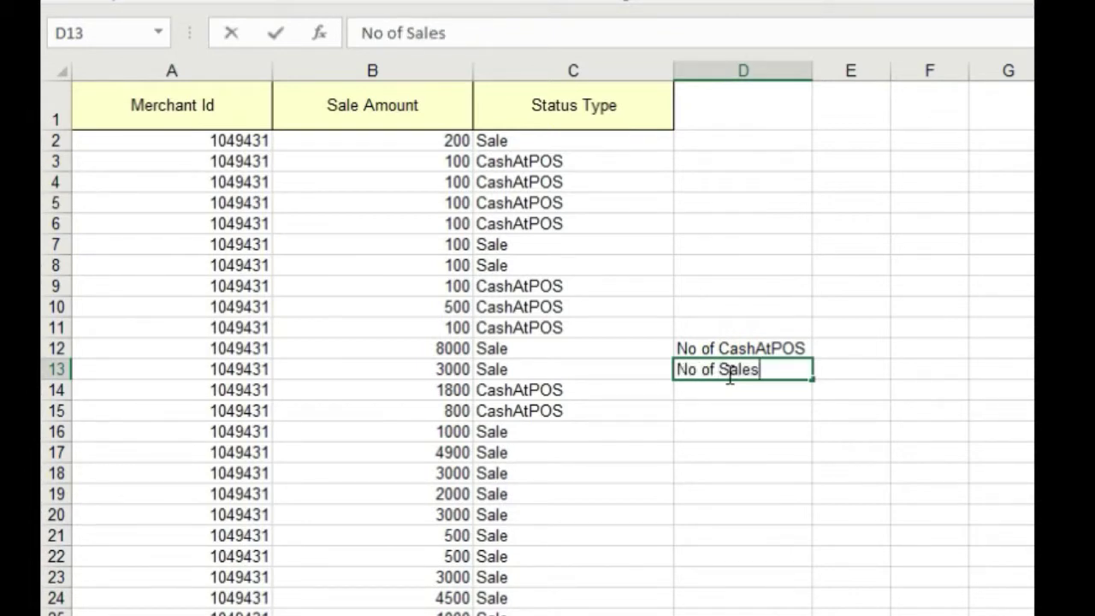
key(BackSpace)
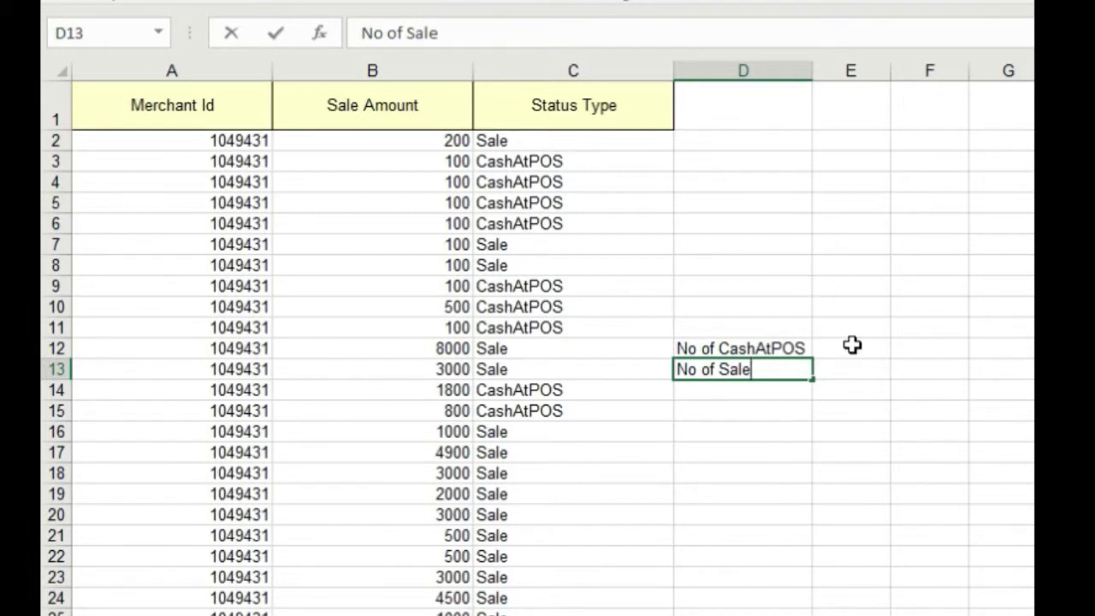
click(852, 345)
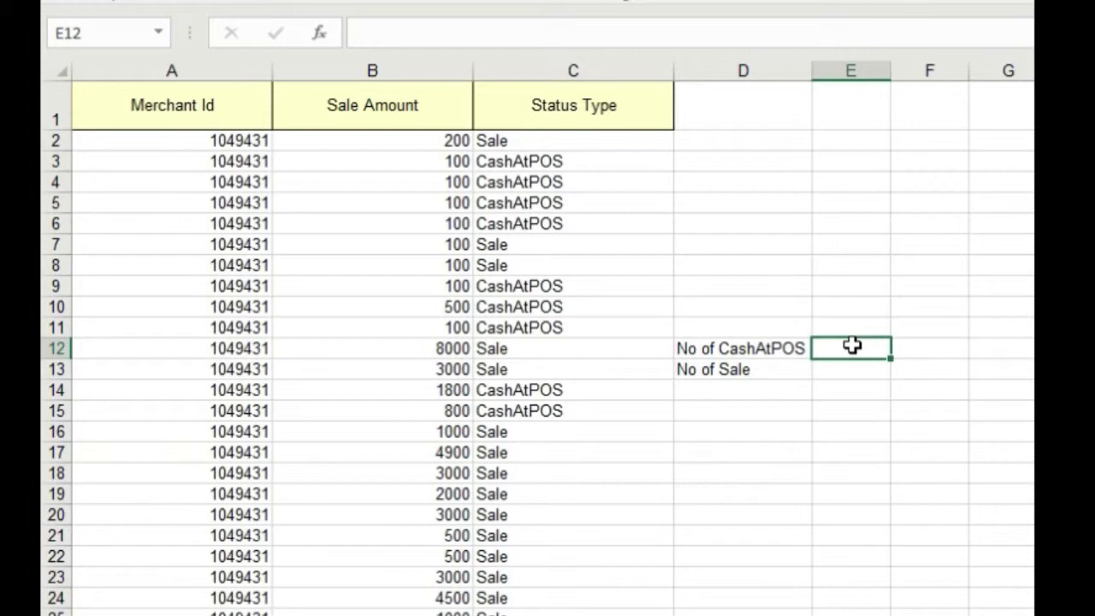
- Start =COUNTIF( in E12, picking COUNTIF over COUNTIFS from the autocomplete list
text(=)
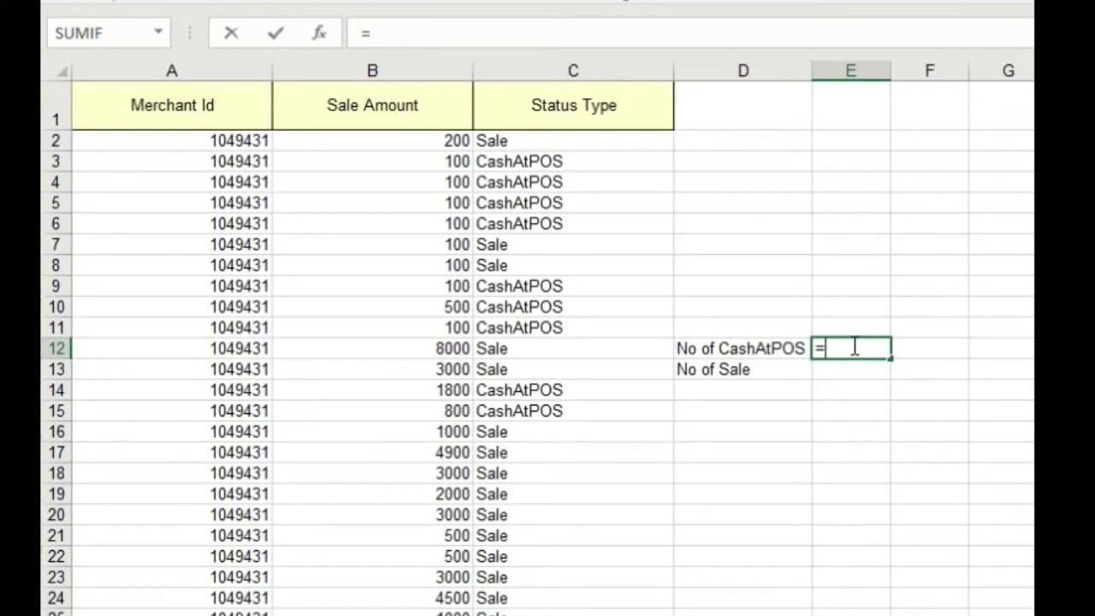
text(c)
text(ount)
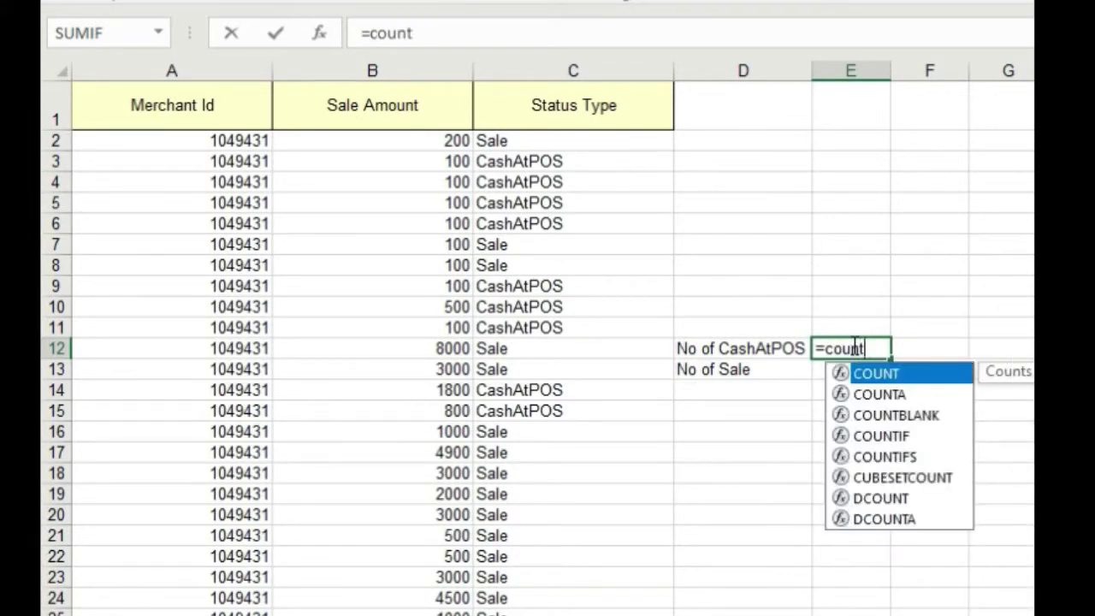
text(if)
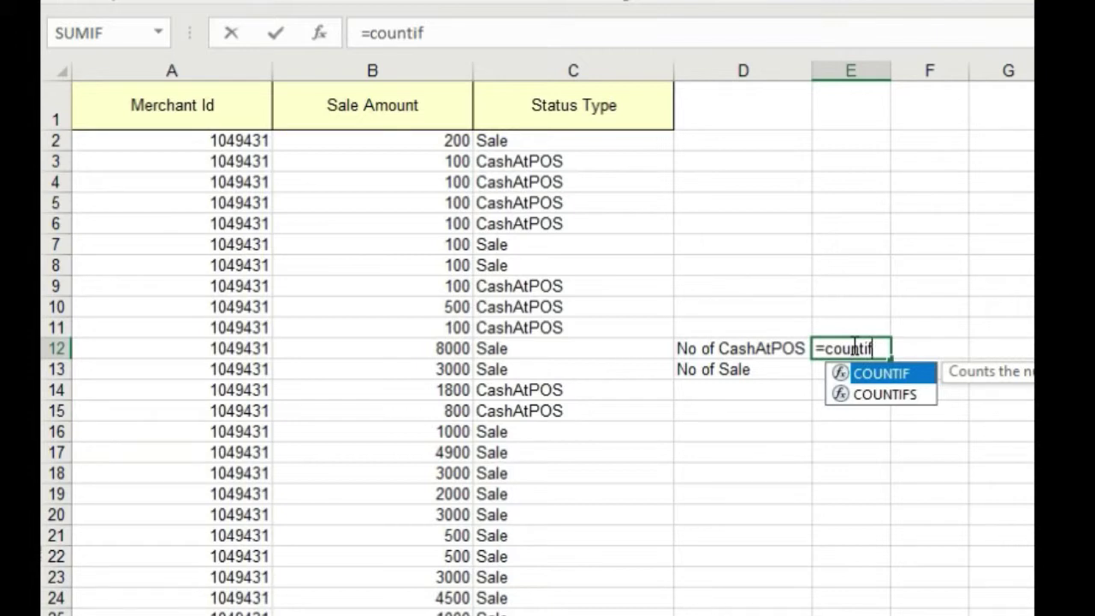
key(Down)
key(Up)
key(Down)
key(Up)
key(Down)
key(Up)
key(Down)
key(Up)
key(Down)
key(Up)
key(Down)
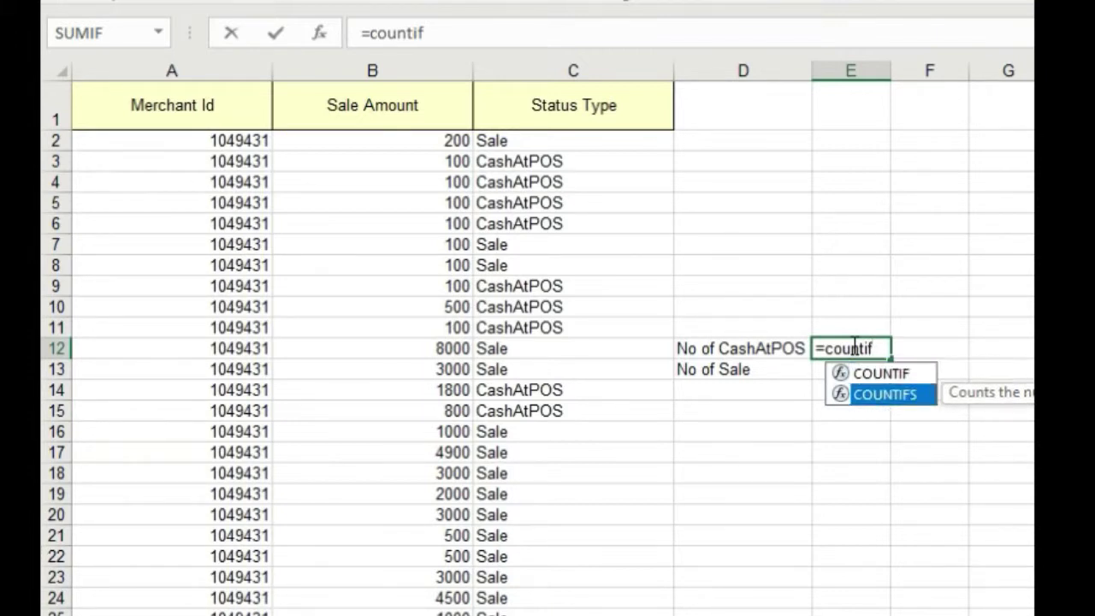
key(Up)
key(Down)
key(Up)
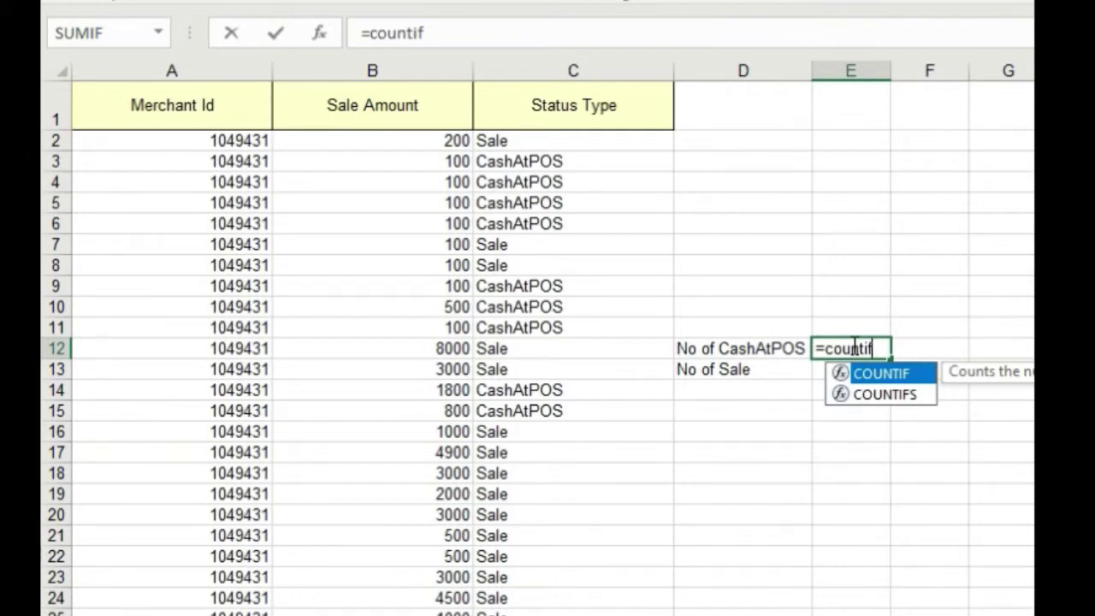
key(Tab)
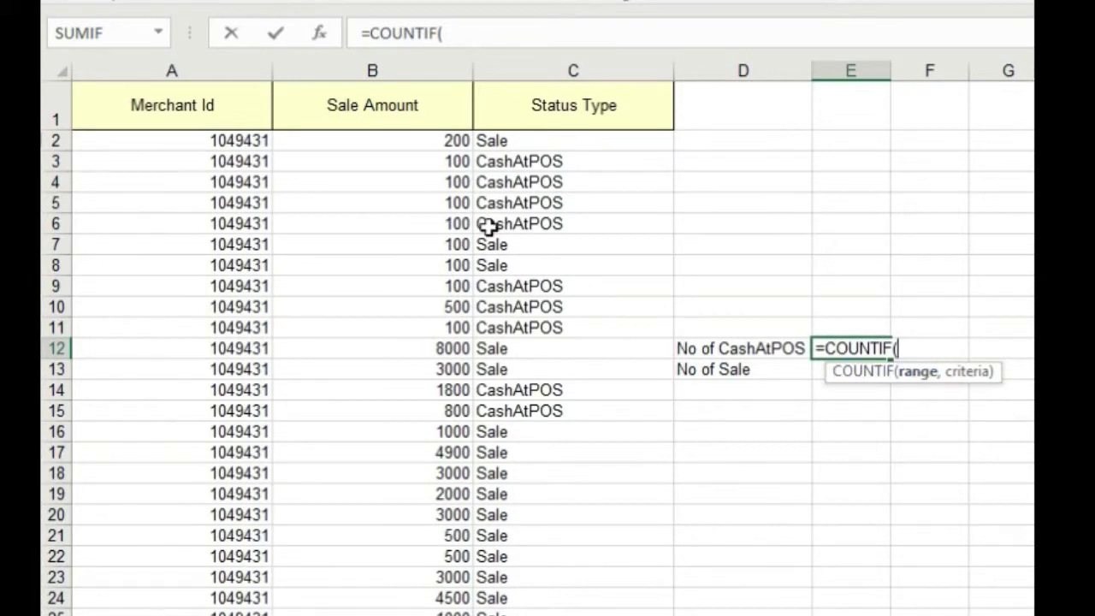
- Complete E12 as =COUNTIF(C2:C25,"CashAtPOS"), which returns 9
click(502, 142)
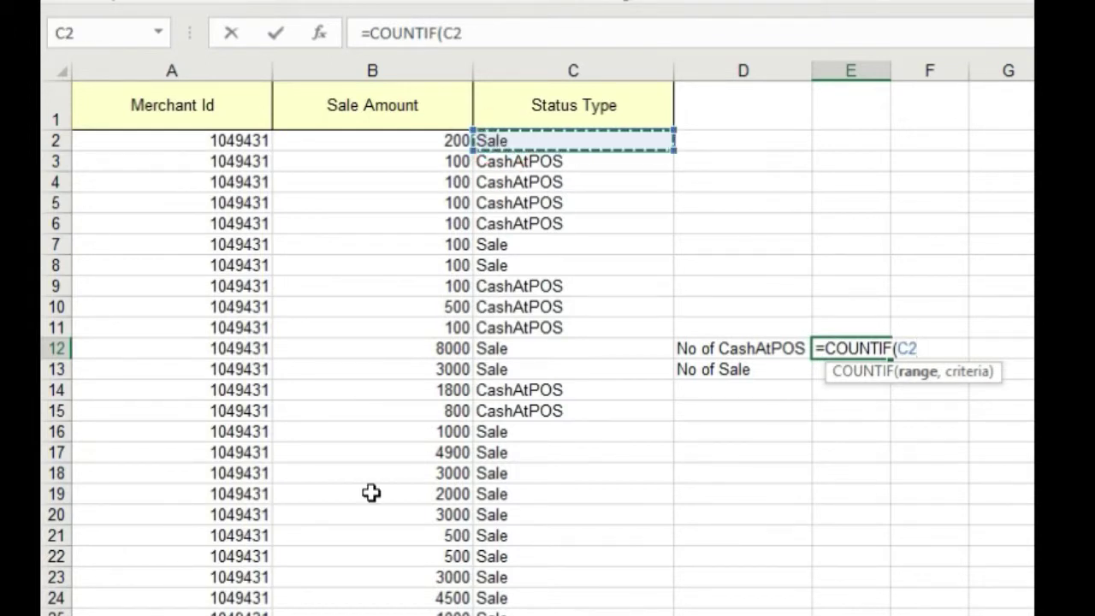
key(shift+Down)
key(shift+Down)
key(shift+Down)
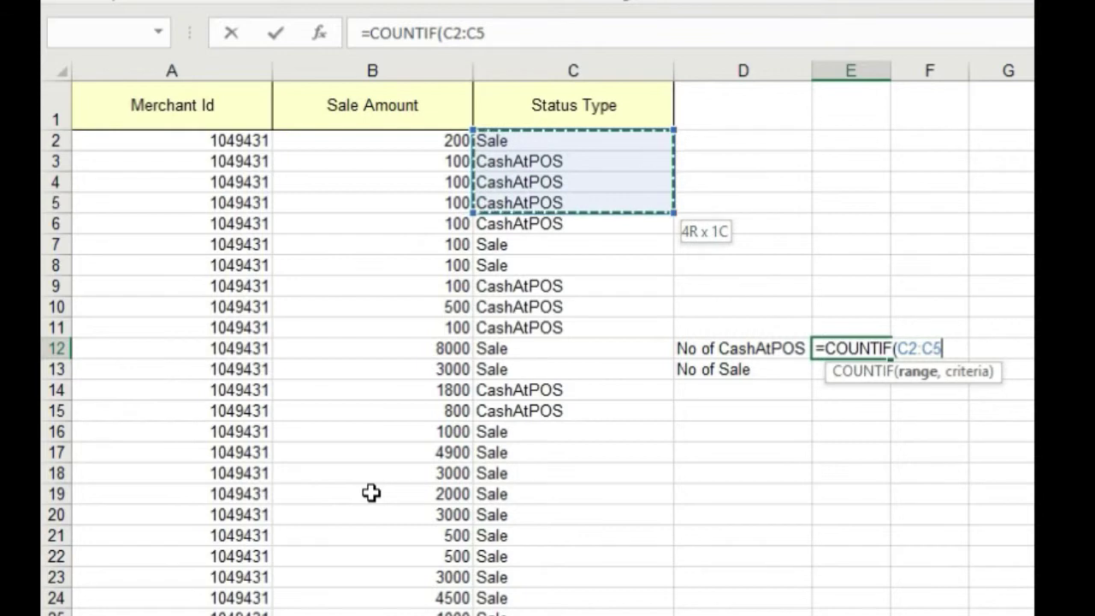
key(shift+Down)
key(shift+Down)
key(shift+Down)
key(shift+Down)
key(shift+Down)
key(shift+Down)
key(shift+Down)
key(shift+Down)
key(shift+Down)
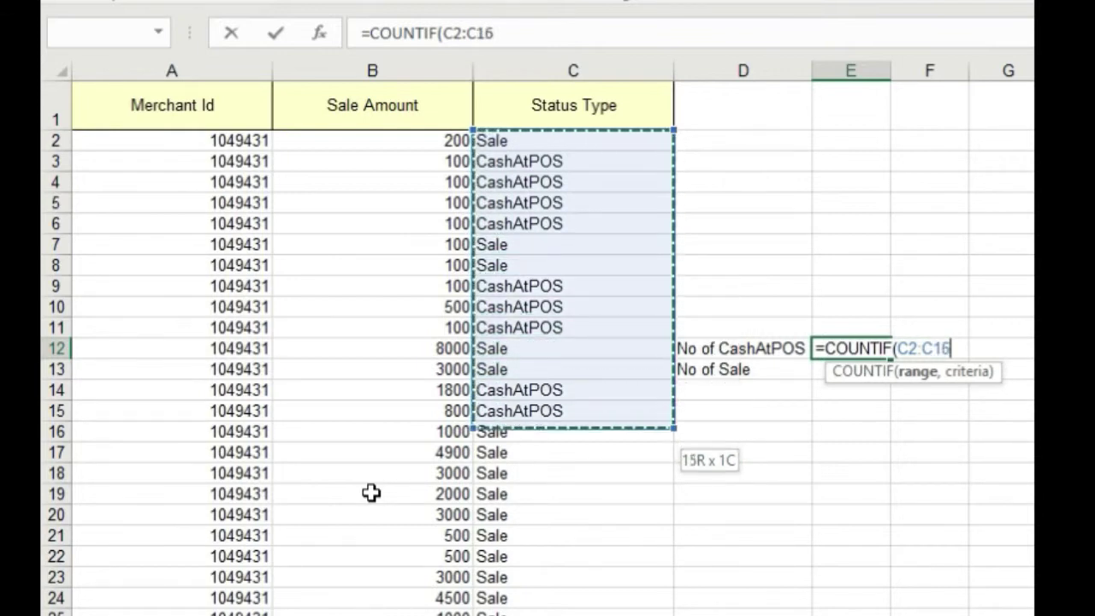
key(shift+Down)
key(shift+Down)
key(shift+Down)
key(shift+Down)
key(shift+Down)
key(shift+Down)
key(shift+Down)
key(shift+Down)
key(shift+Down)
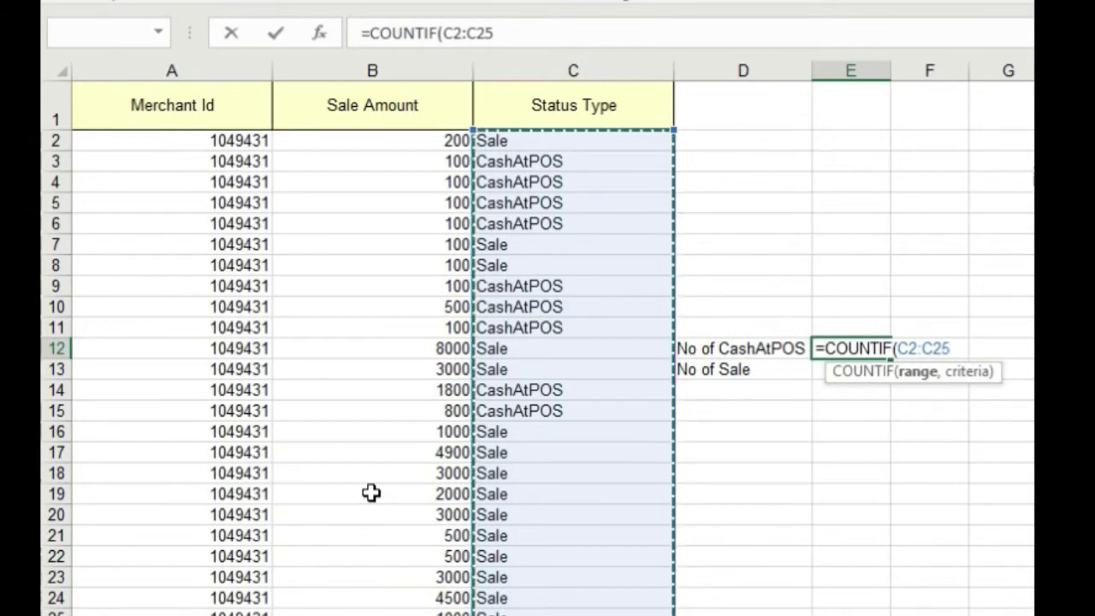
text(,)
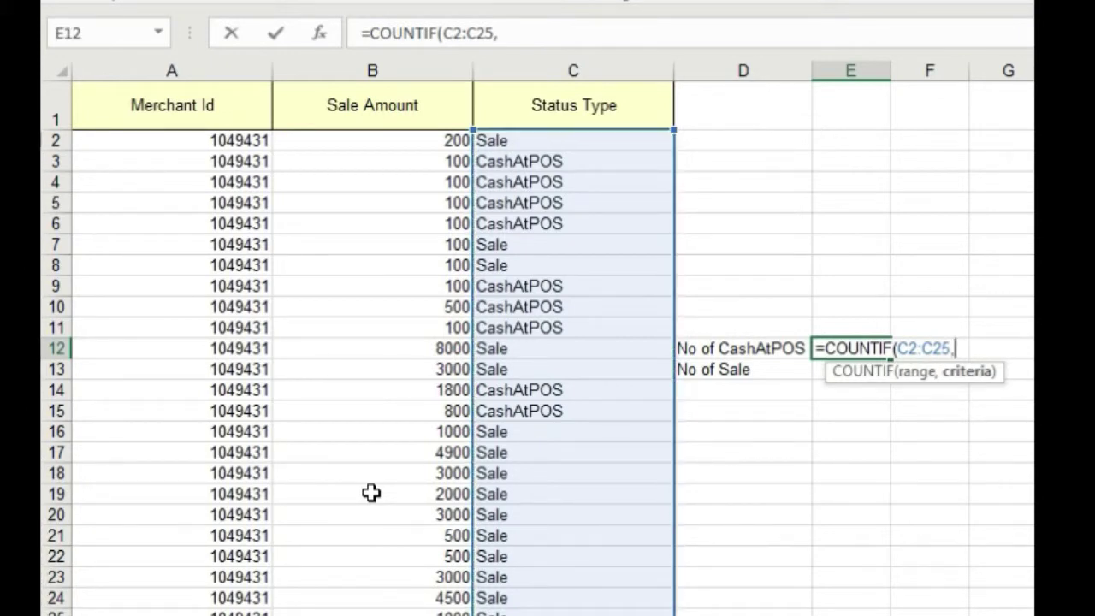
text("")
key(Left)
key(Right)
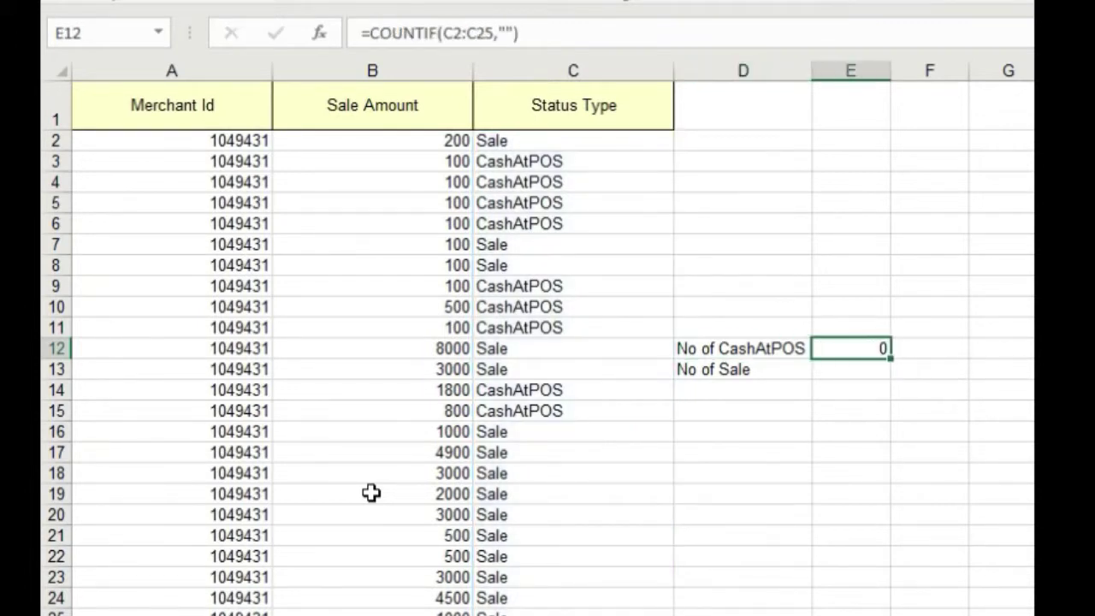
key(F2)
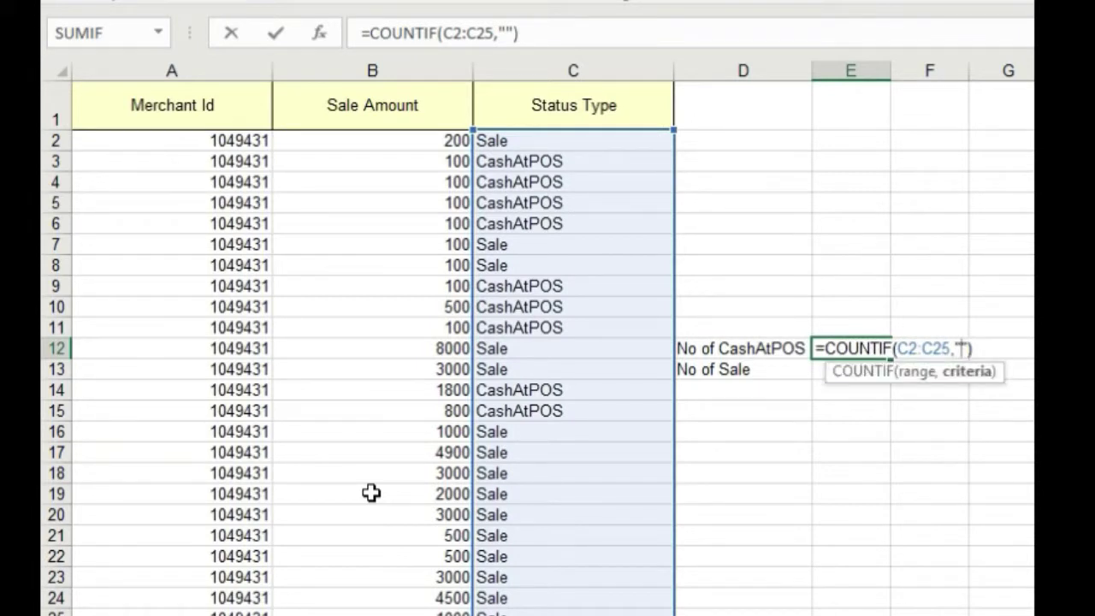
text(CashAtPOS)
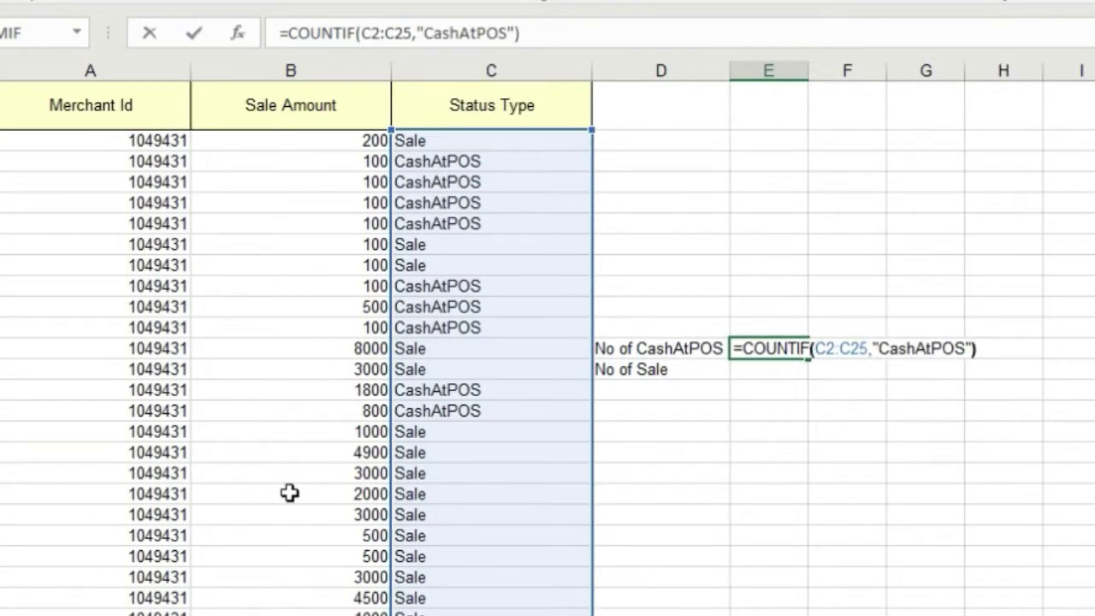
key(Return)
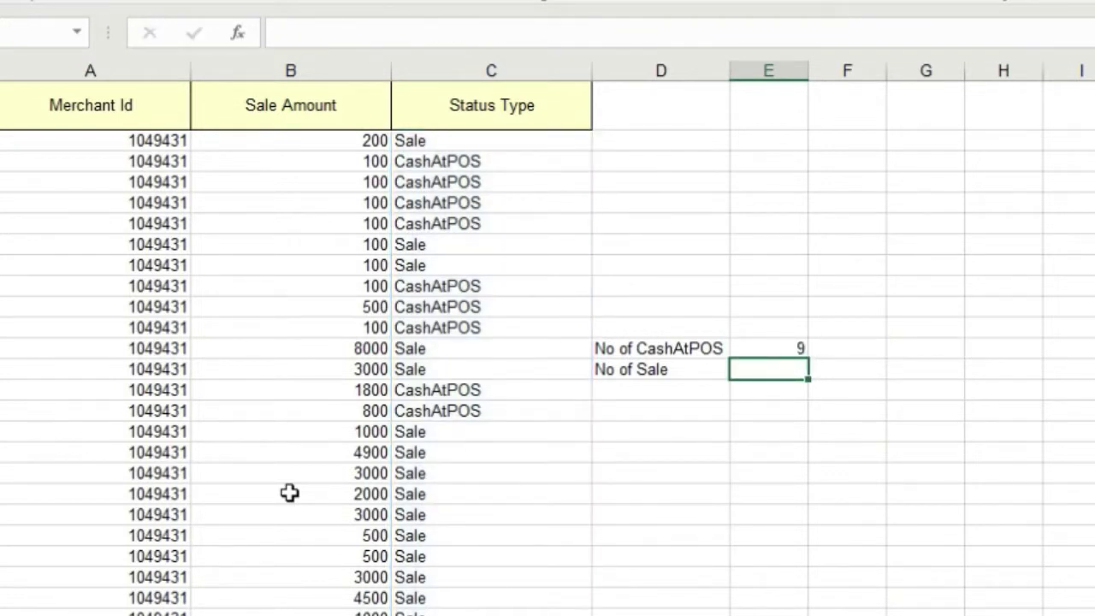
click(431, 160)
click(434, 180)
click(454, 206)
click(456, 224)
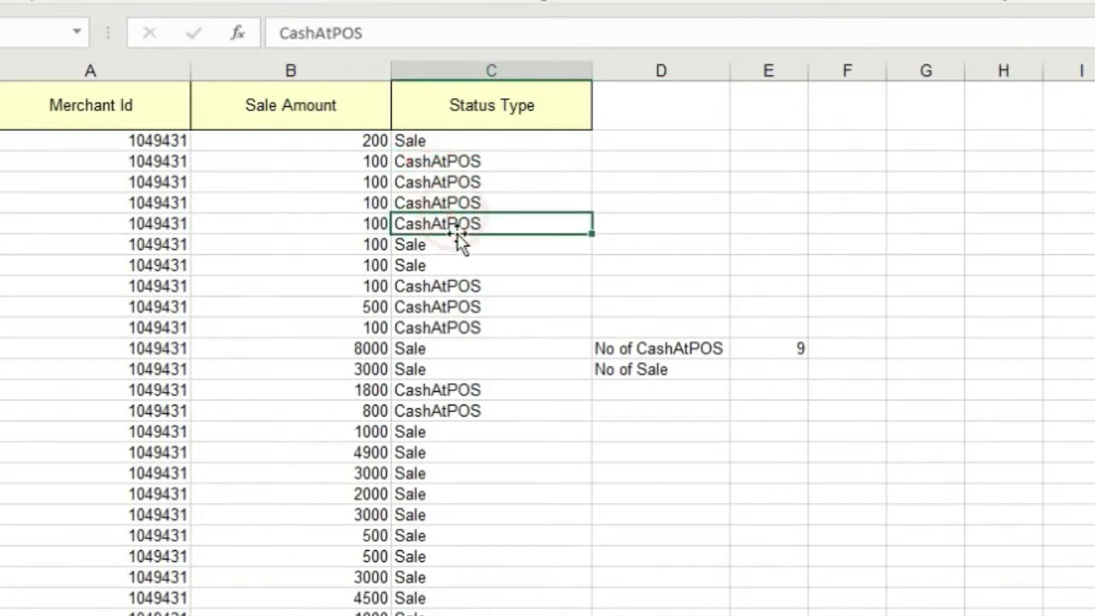
click(456, 205)
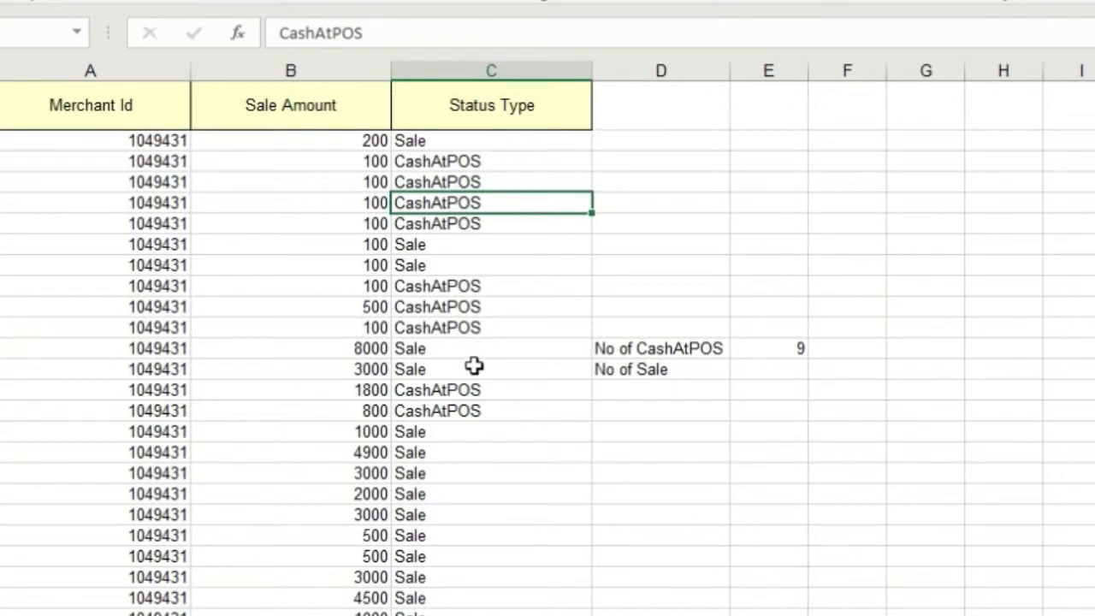
click(743, 371)
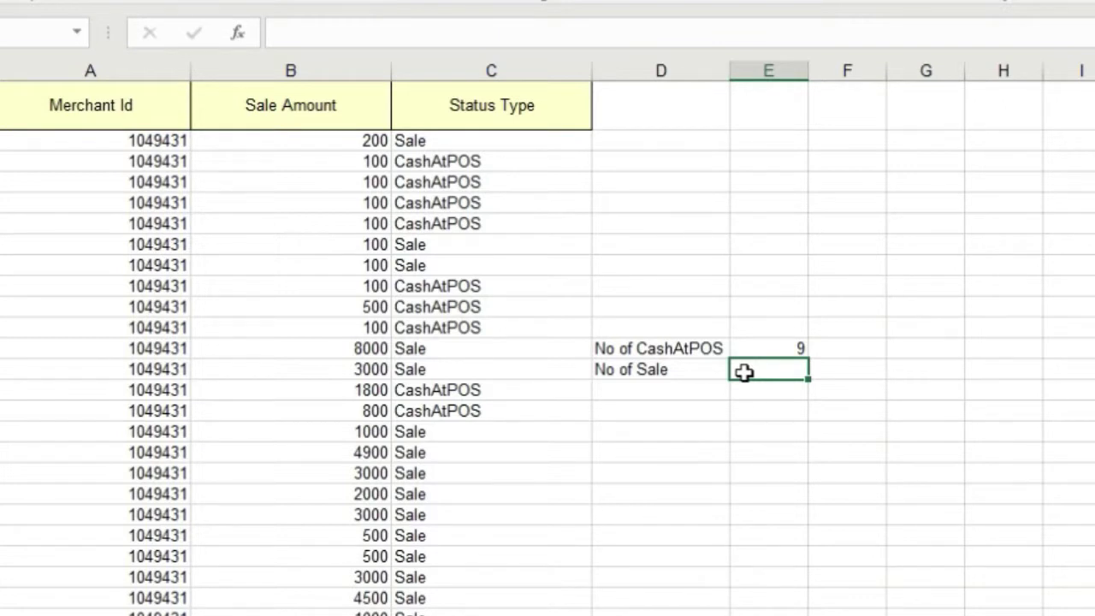
text(=)
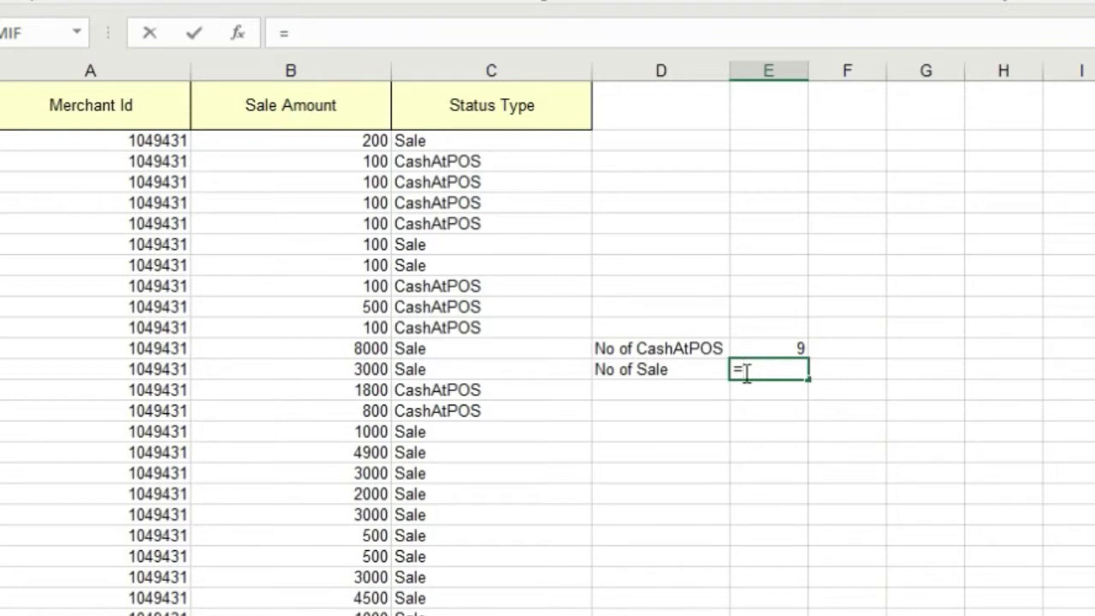
text(co)
key(BackSpace)
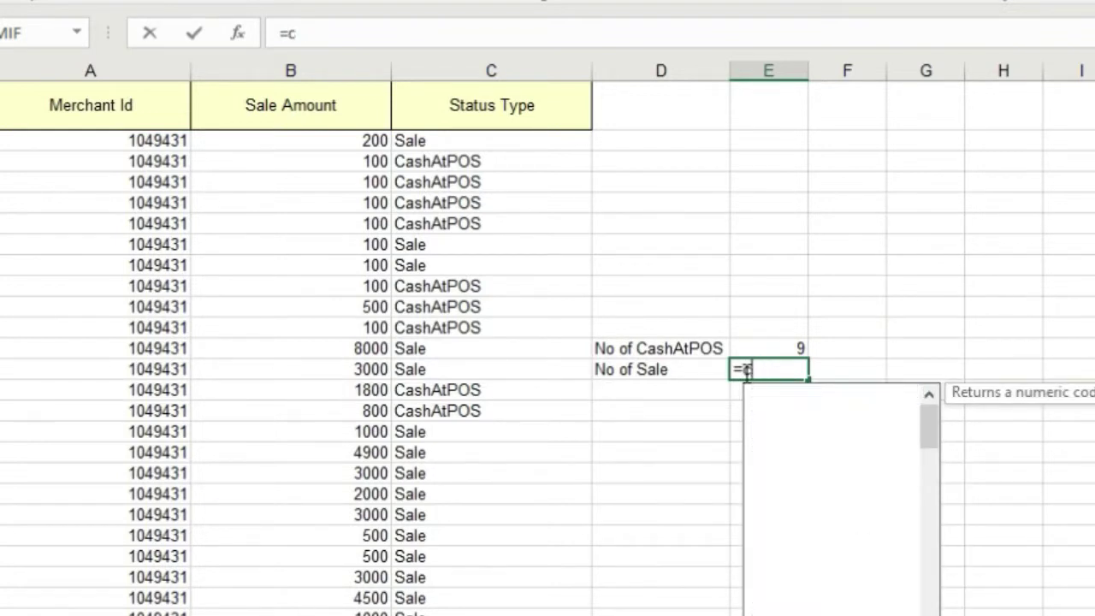
key(BackSpace)
key(BackSpace)
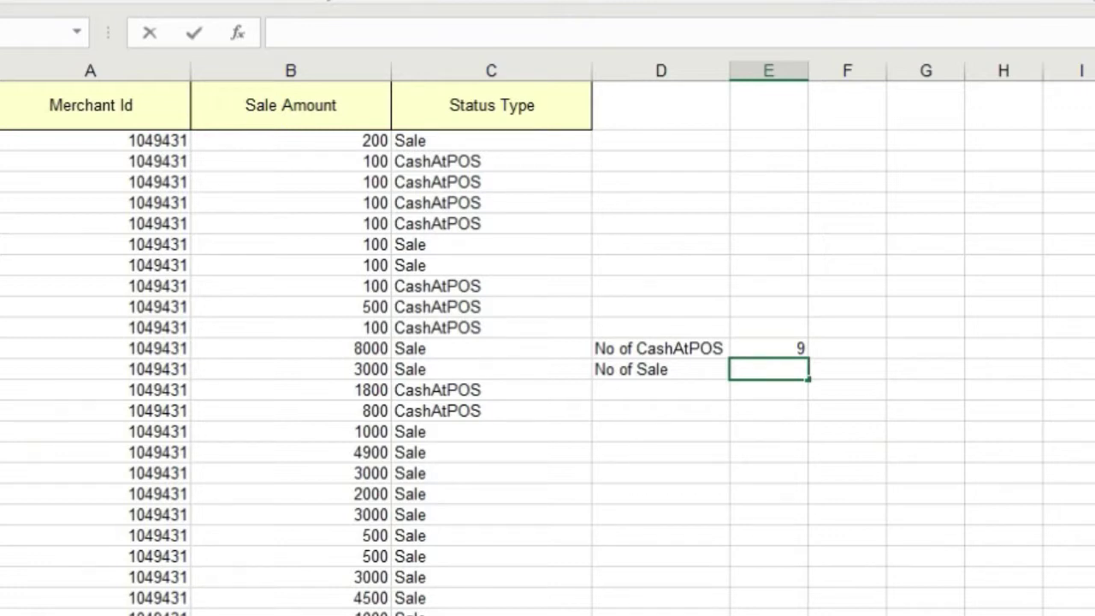
- Insert COUNTIF by searching 'countif' in the Insert Function dialog (Shift+F3)
text(=)
key(shift+F3)
click(552, 272)
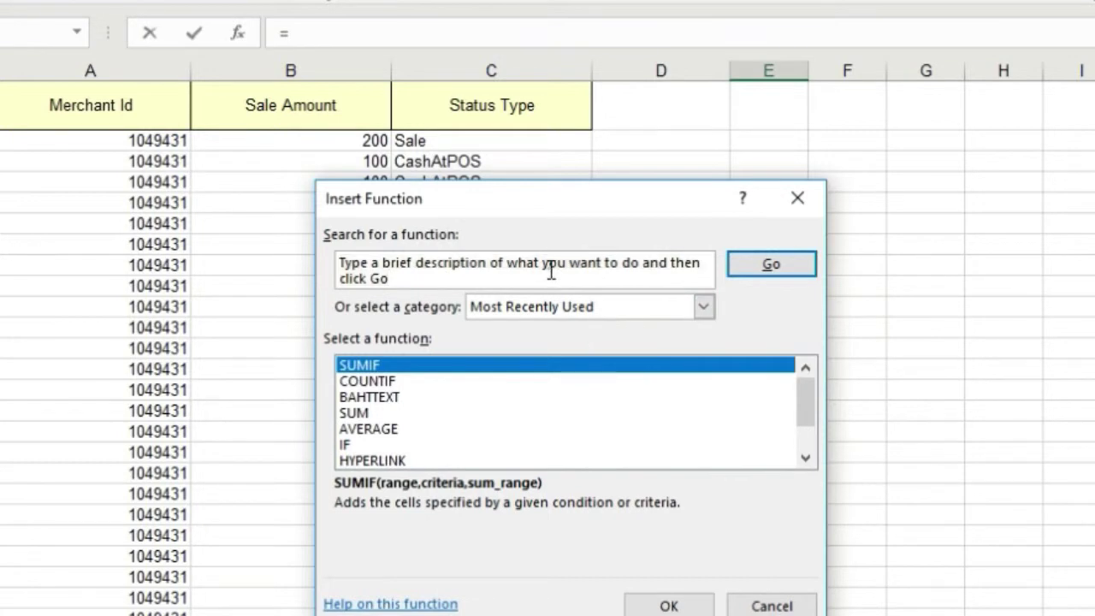
click(551, 272)
click(552, 272)
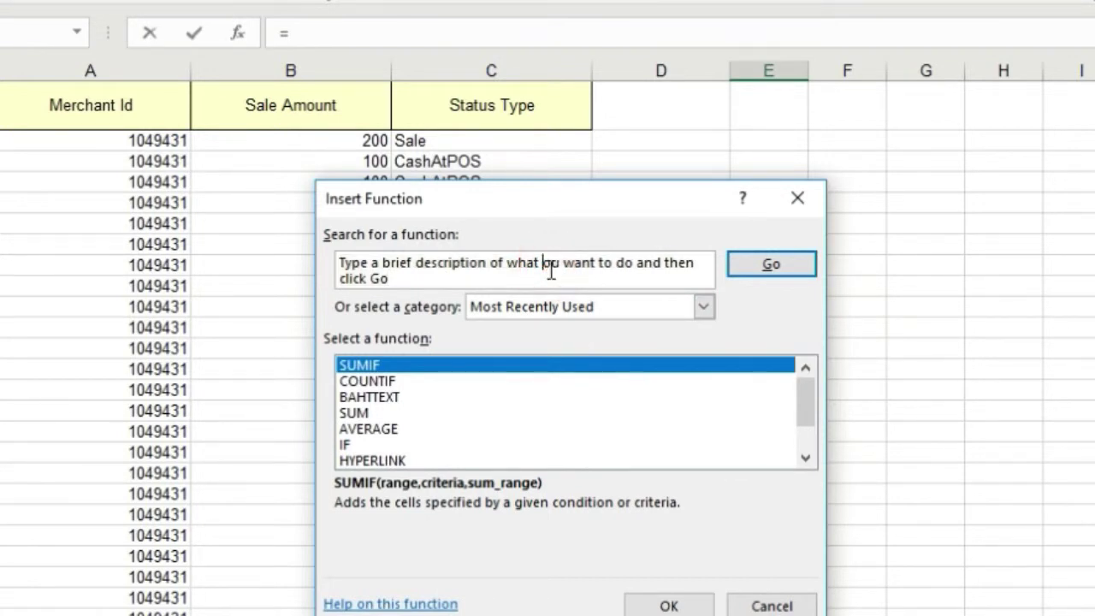
key(BackSpace)
key(BackSpace)
key(BackSpace)
key(BackSpace)
key(BackSpace)
key(BackSpace)
key(BackSpace)
key(BackSpace)
key(BackSpace)
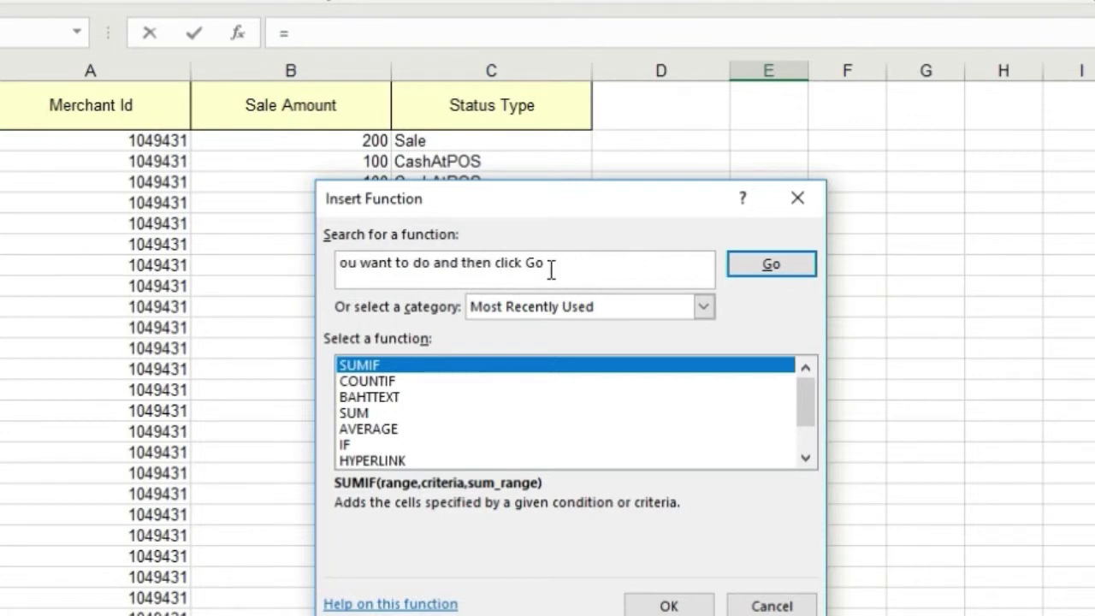
key(shift+End)
key(BackSpace)
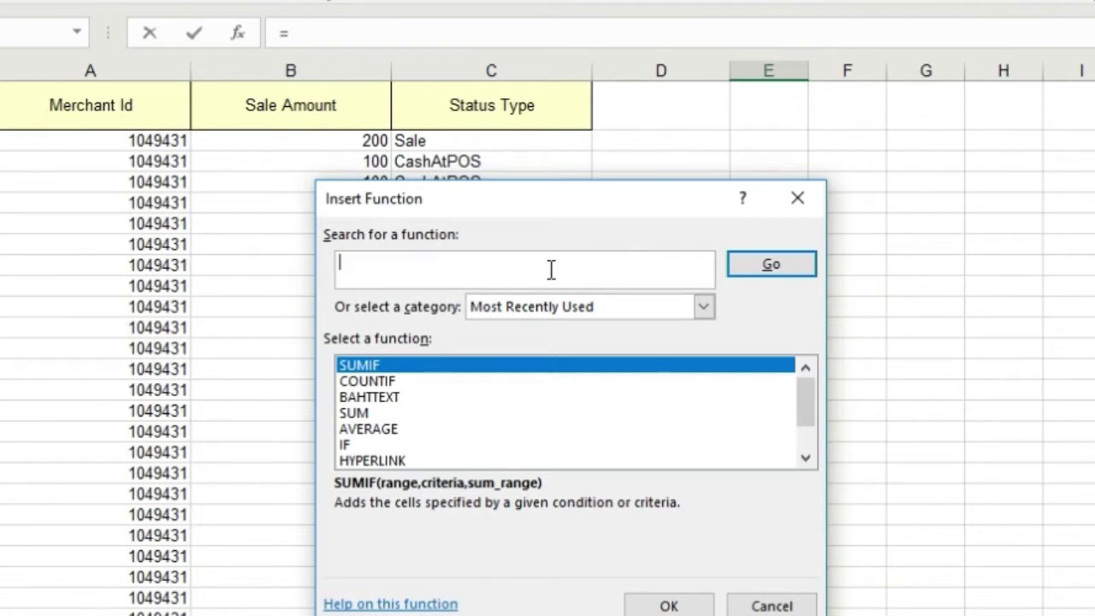
text(countif)
click(754, 263)
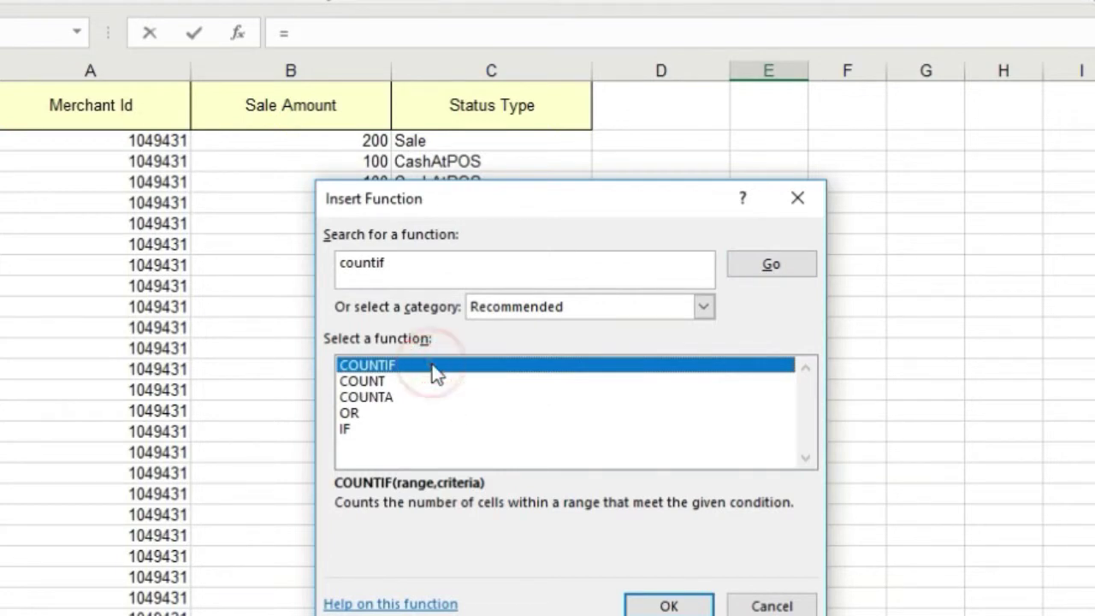
click(697, 604)
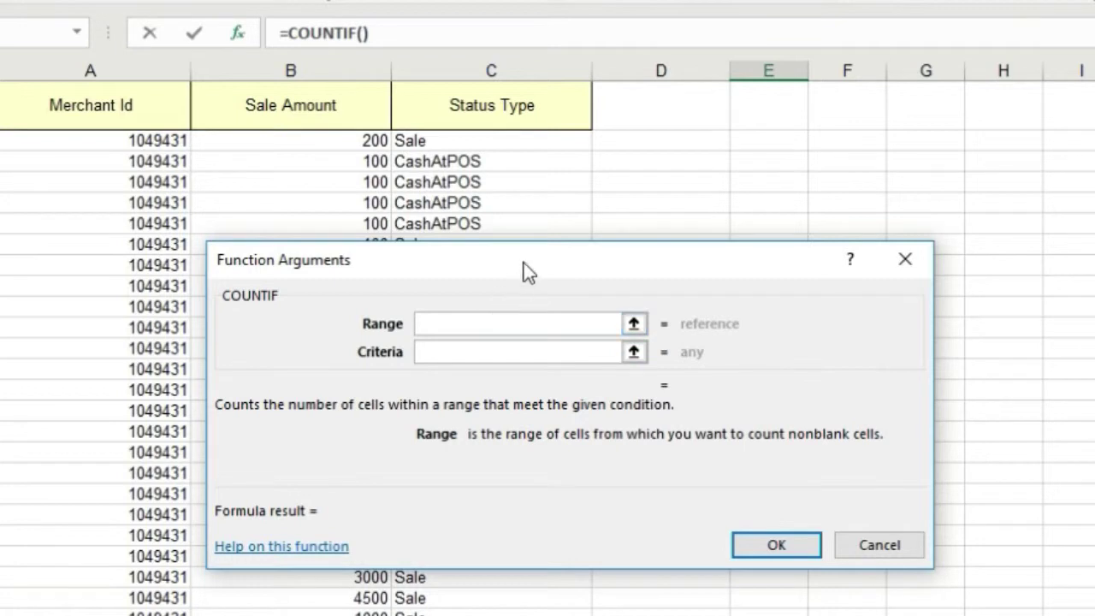
- Set the COUNTIF Range to C2:C25 and Criteria to Sale, returning 15
drag(524, 269, 977, 218)
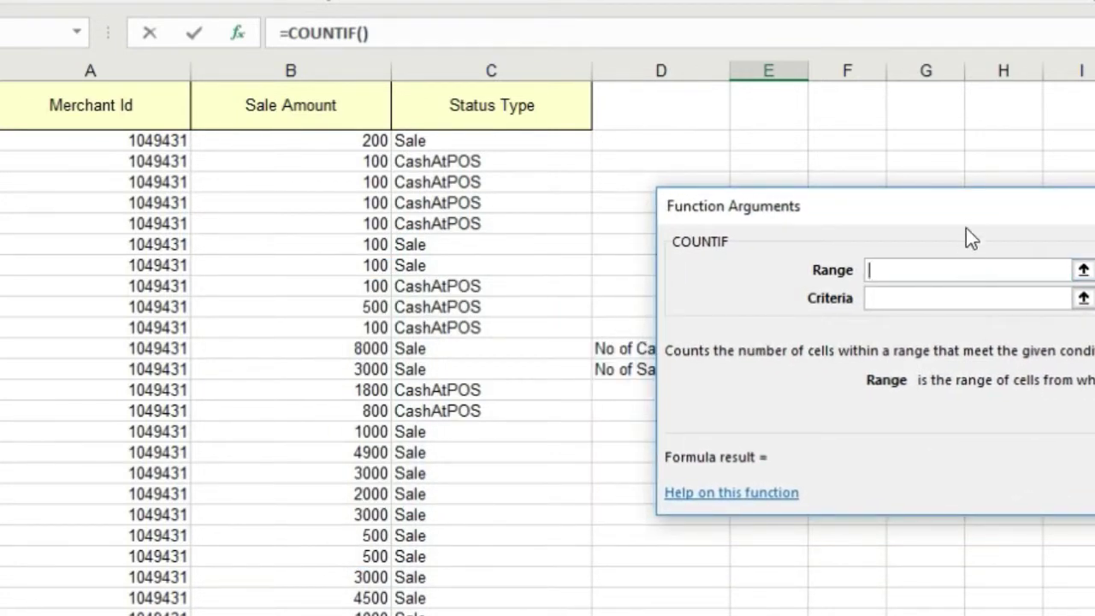
mouse_move(965, 204)
mouse_down()
mouse_move(1094, 293)
mouse_move(969, 0)
mouse_up()
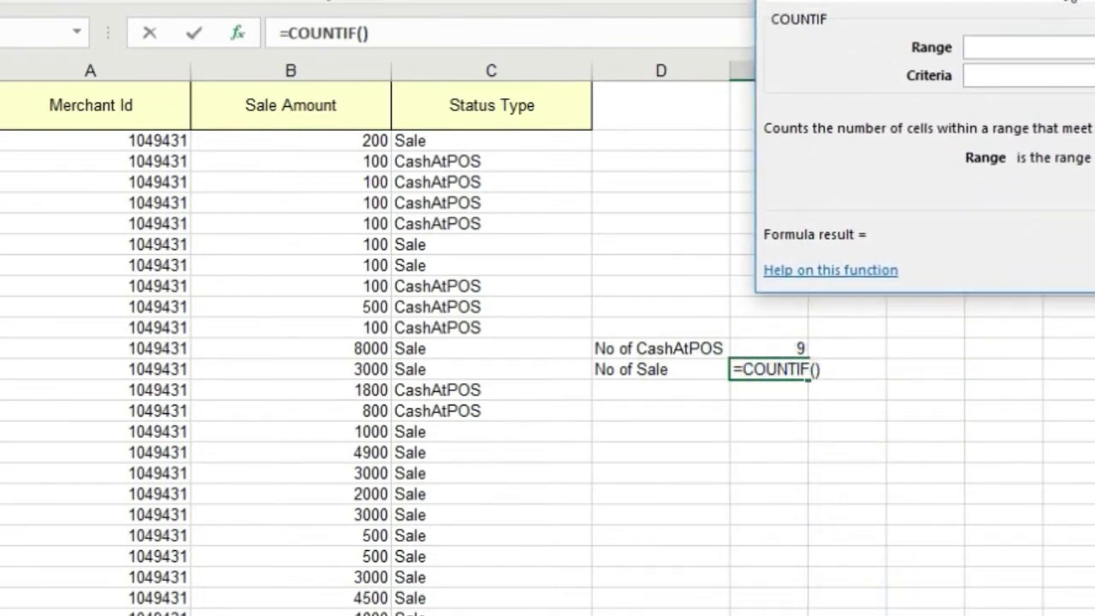
click(990, 46)
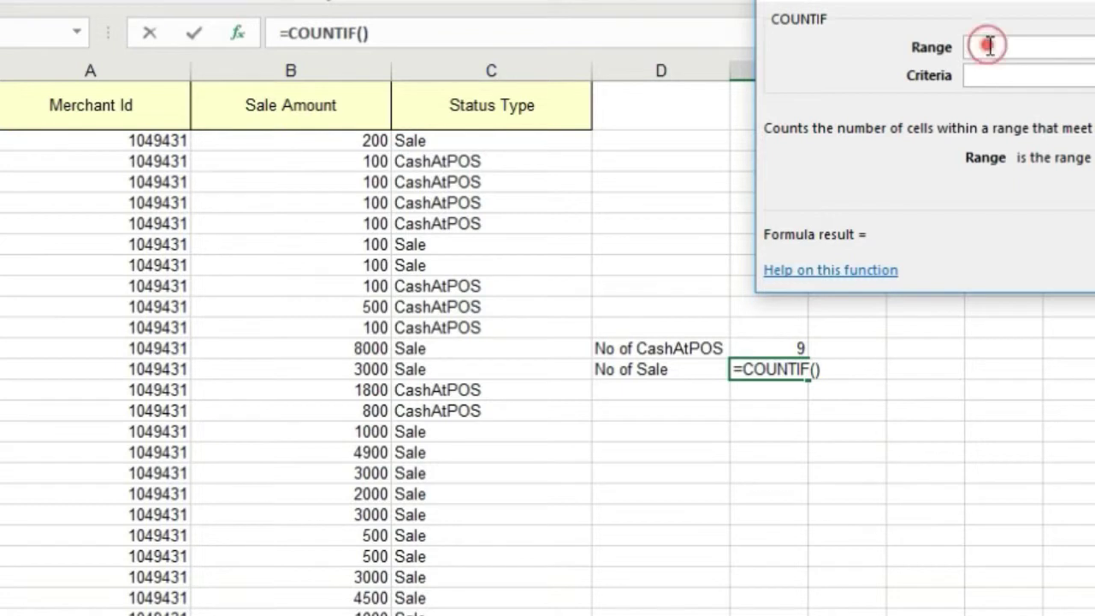
click(491, 138)
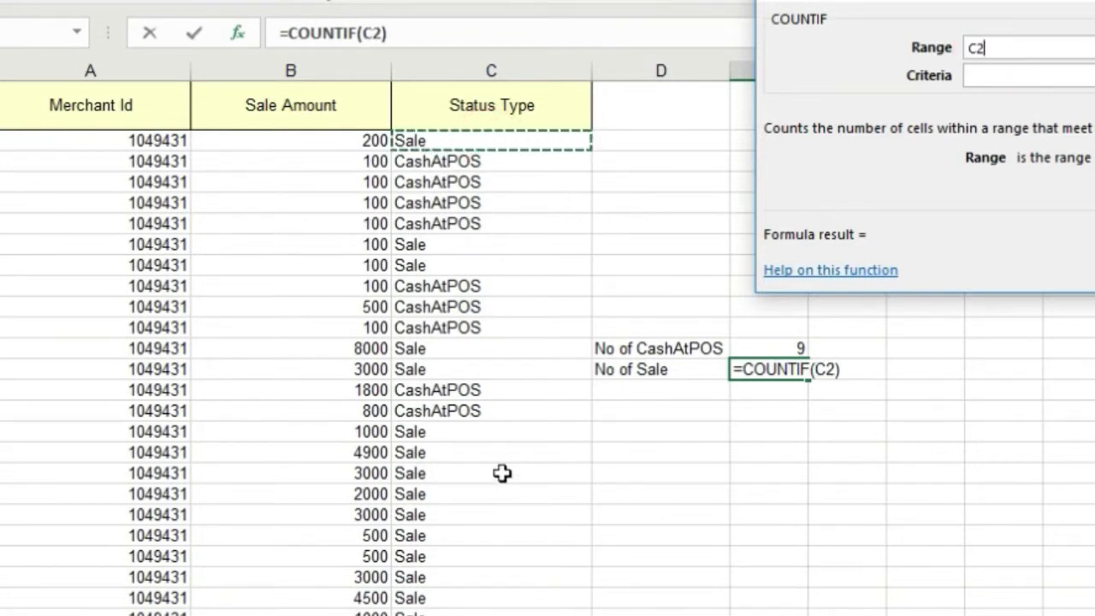
click(483, 611)
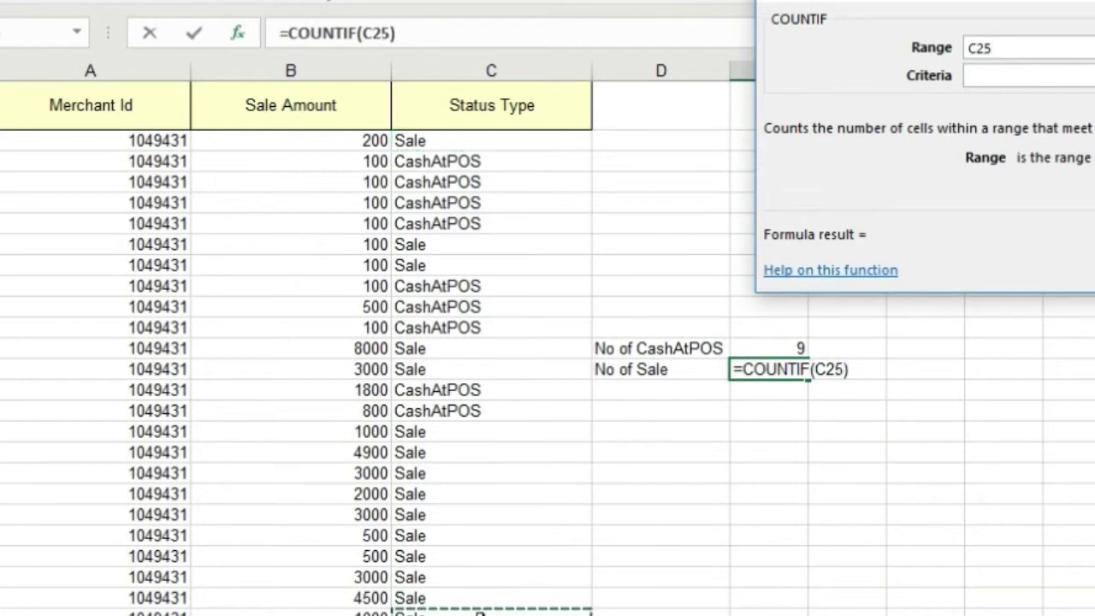
click(479, 139)
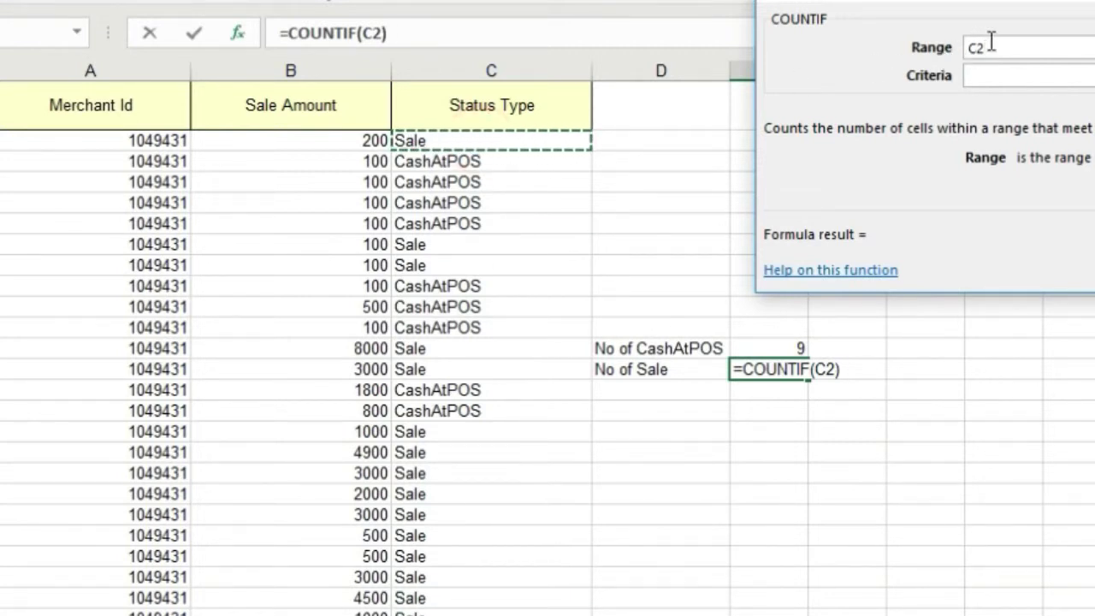
text(:C2)
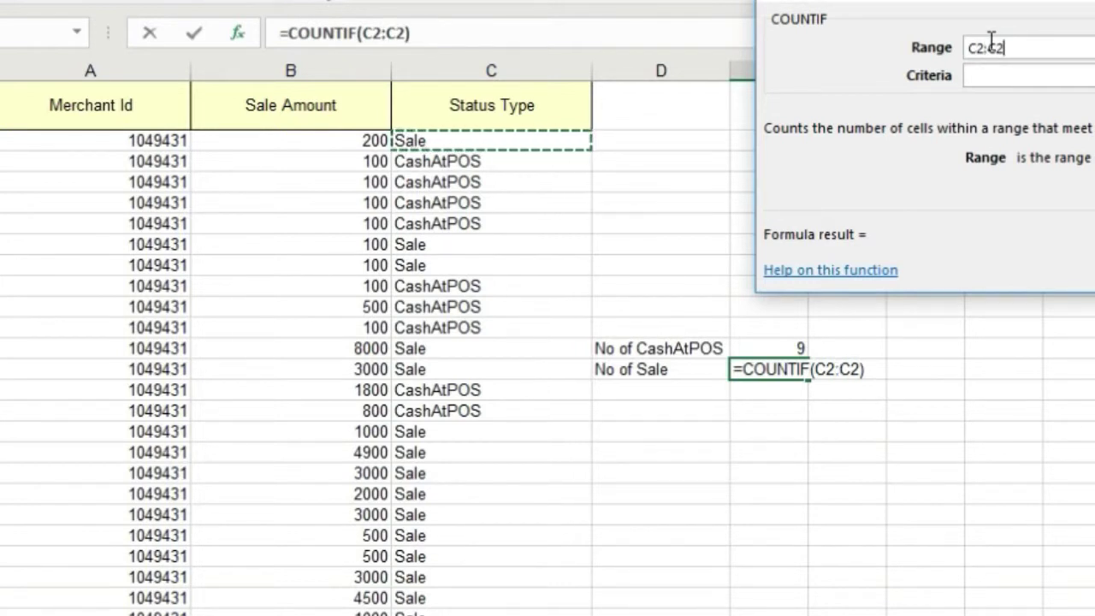
text(5)
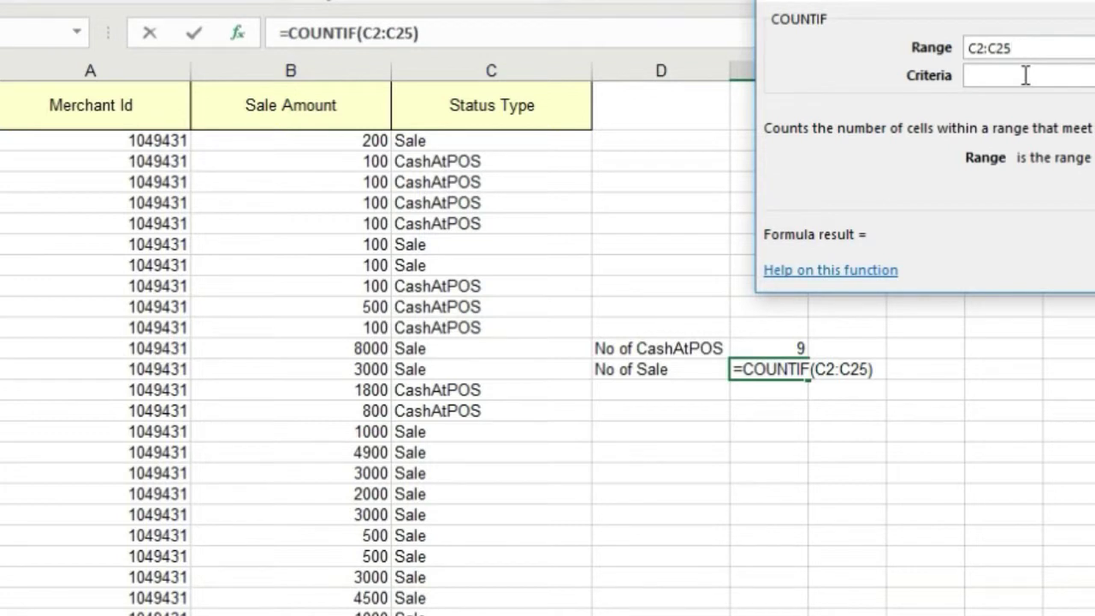
click(1026, 75)
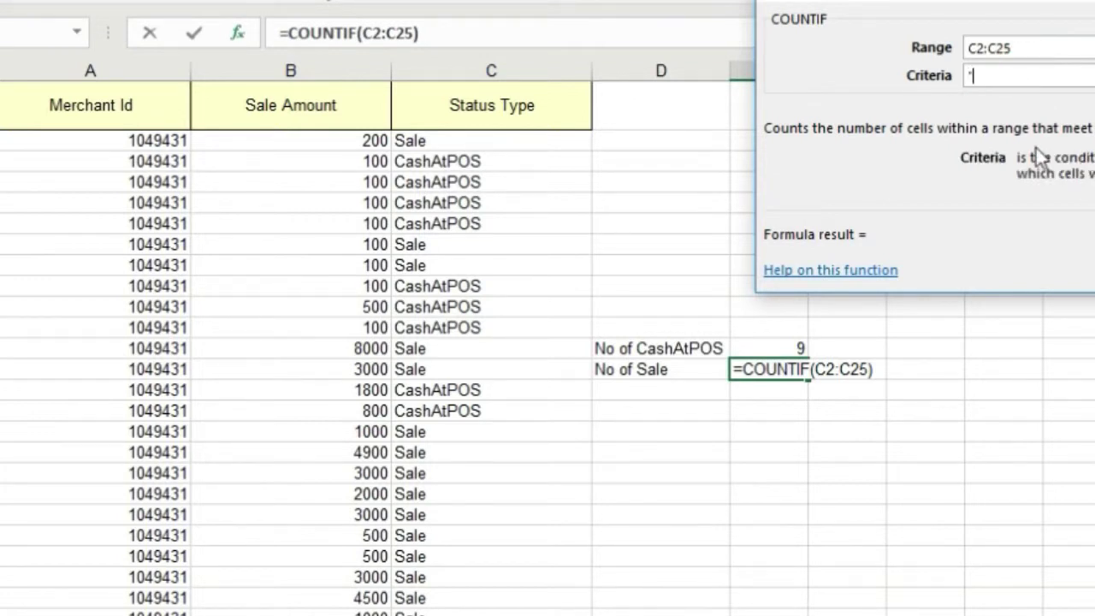
text(Sale)
key(Return)
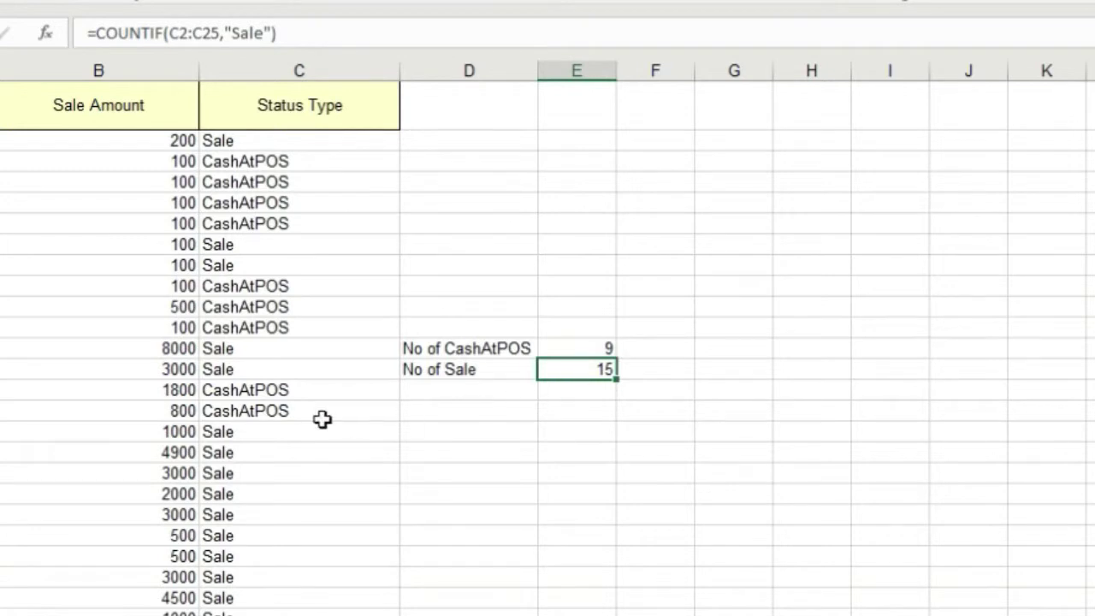
- Compare the count labels and the COUNTIF formulas in E11 and E12
click(588, 394)
click(456, 387)
click(448, 371)
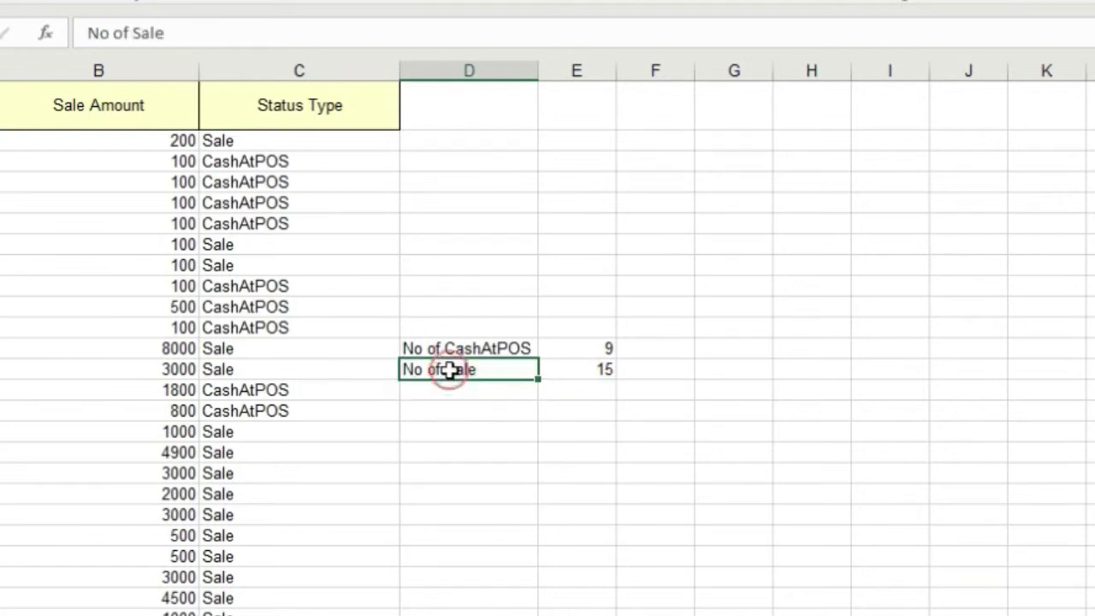
click(447, 349)
click(585, 348)
click(580, 366)
click(586, 345)
click(592, 366)
click(587, 348)
click(593, 368)
click(590, 352)
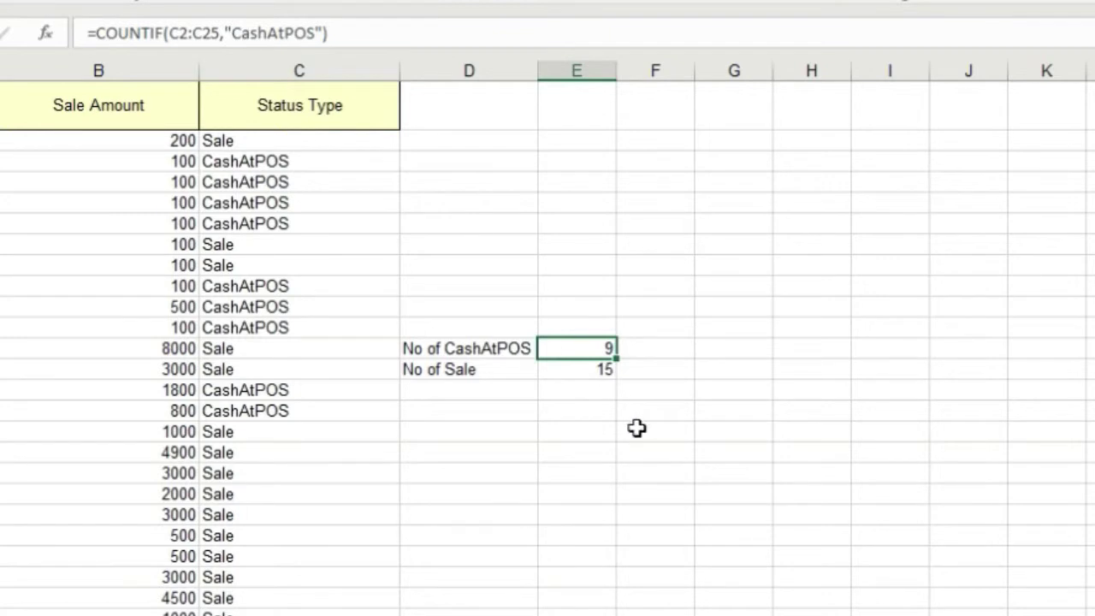
- Change the CashAtPOS criterion to the wildcard "Cash*" and confirm the formula
key(F2)
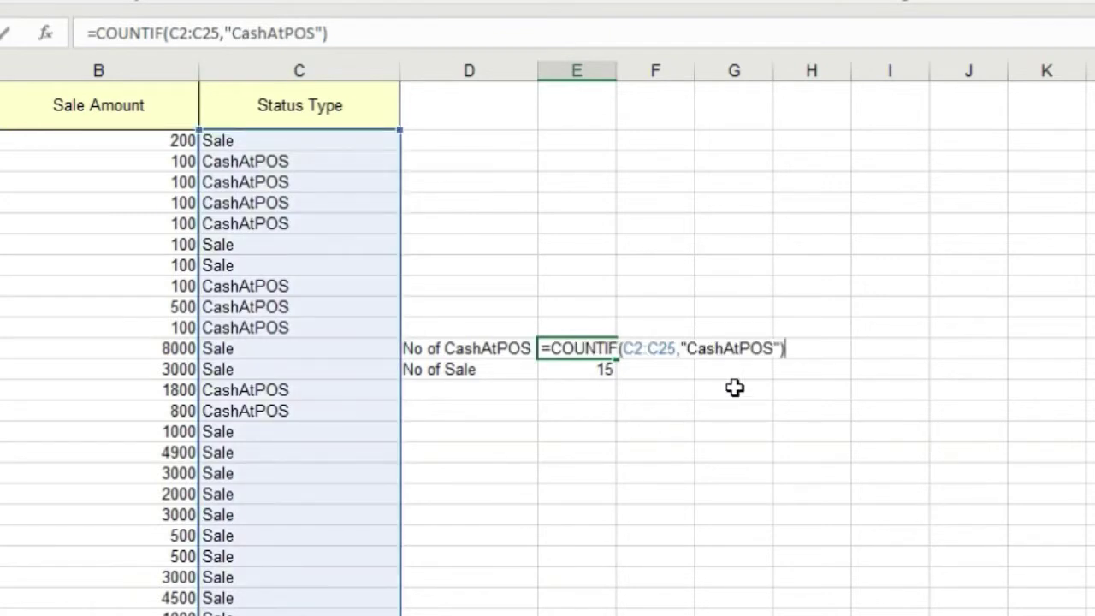
key(Left)
key(Left)
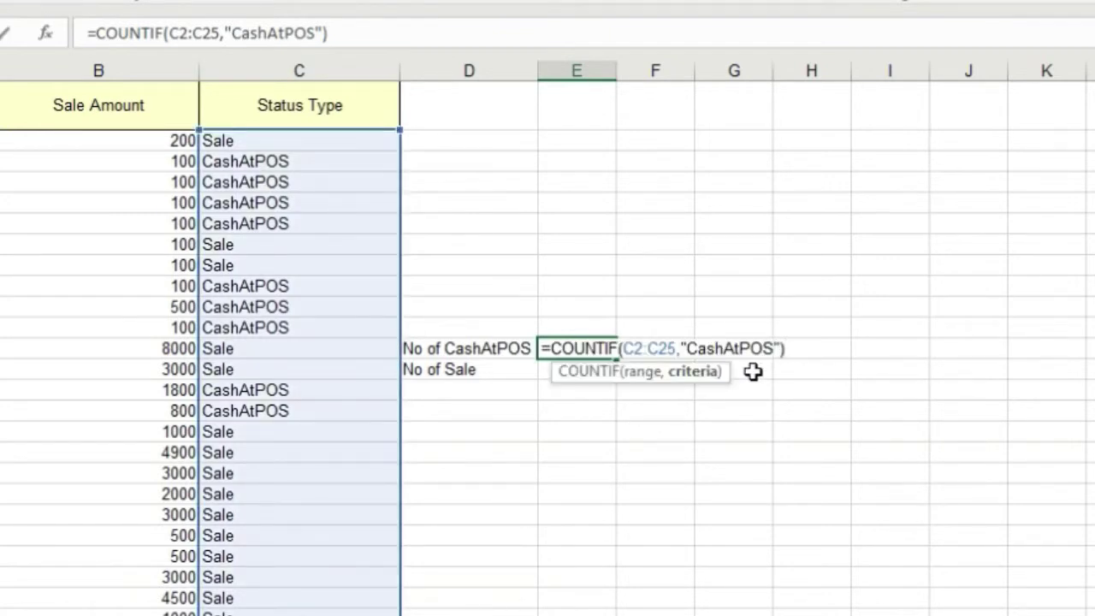
key(Left)
key(Left)
key(Right)
key(Right)
key(Right)
key(BackSpace)
key(BackSpace)
key(BackSpace)
key(BackSpace)
key(BackSpace)
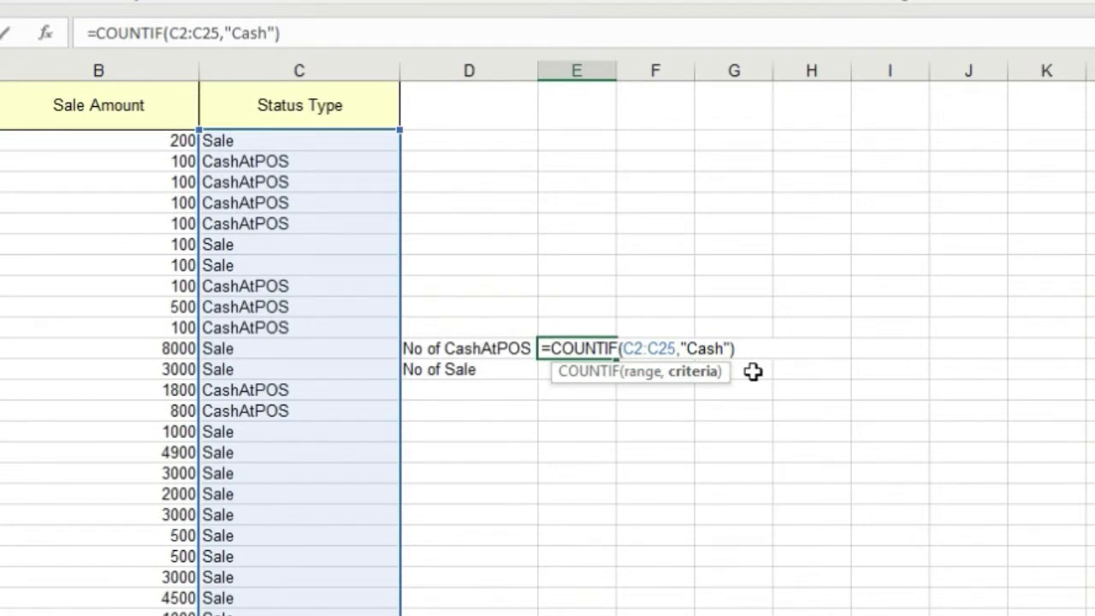
text(*)
key(End)
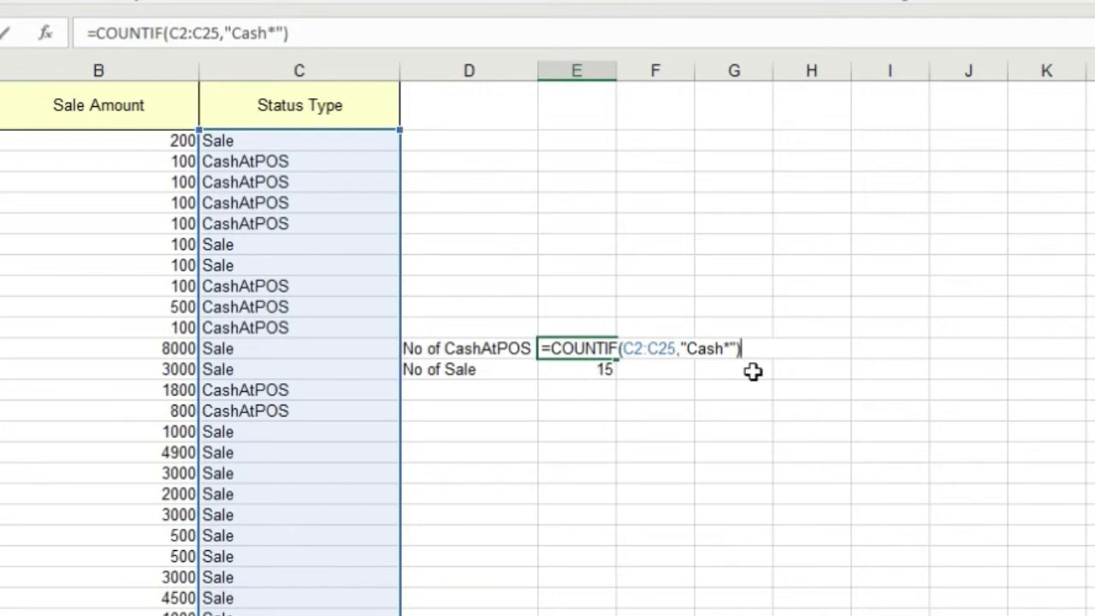
key(Return)
- Replace the Sale status beside the 2000 amount with 'Cash nfkhfkv'
key(Up)
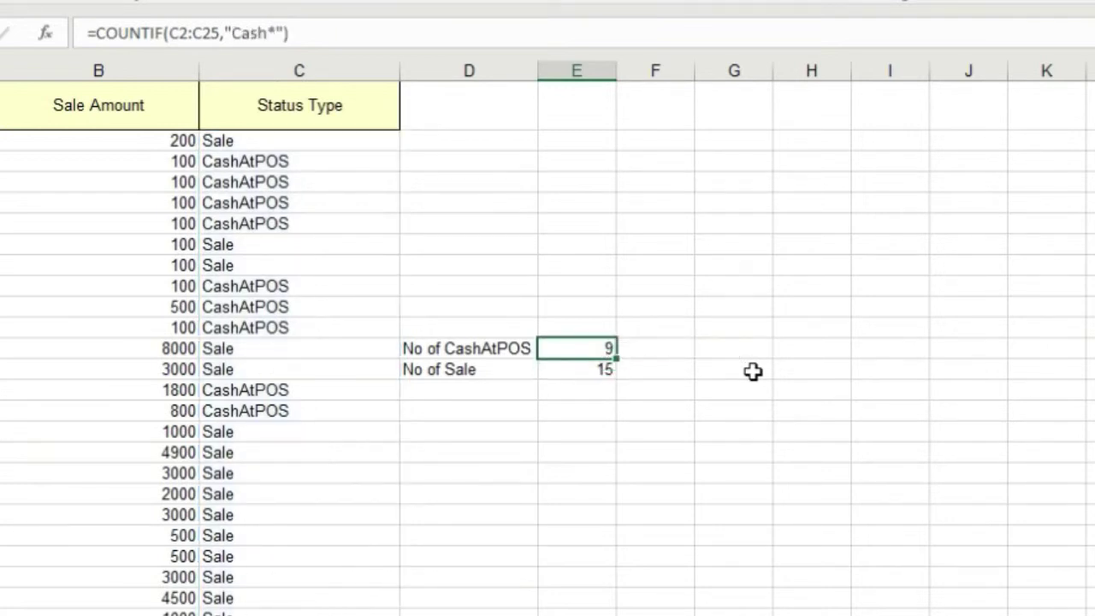
scroll(565, 364, down, 2)
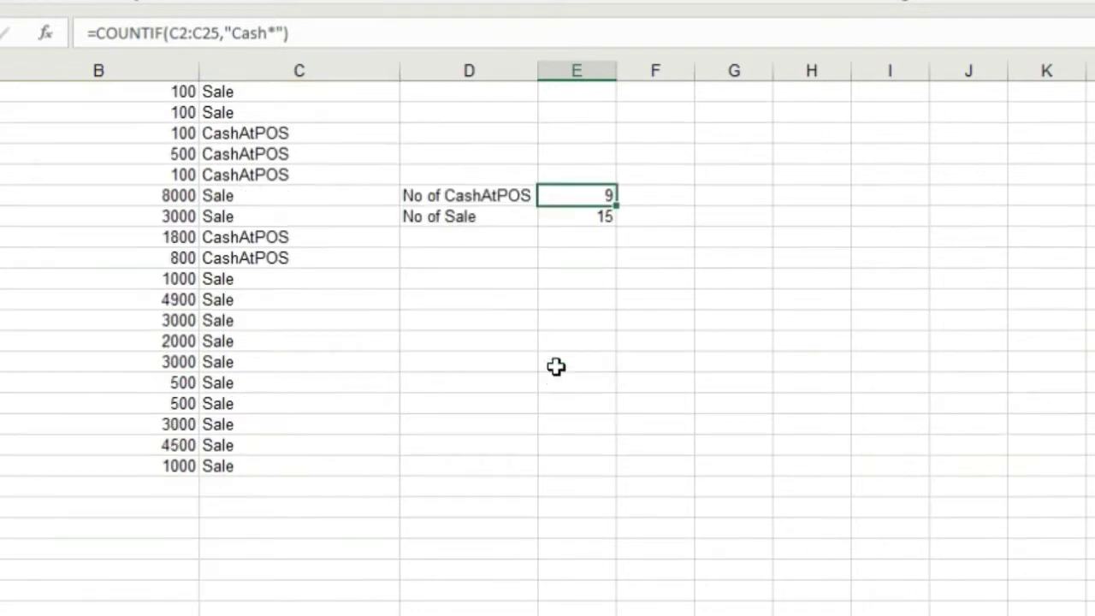
click(214, 341)
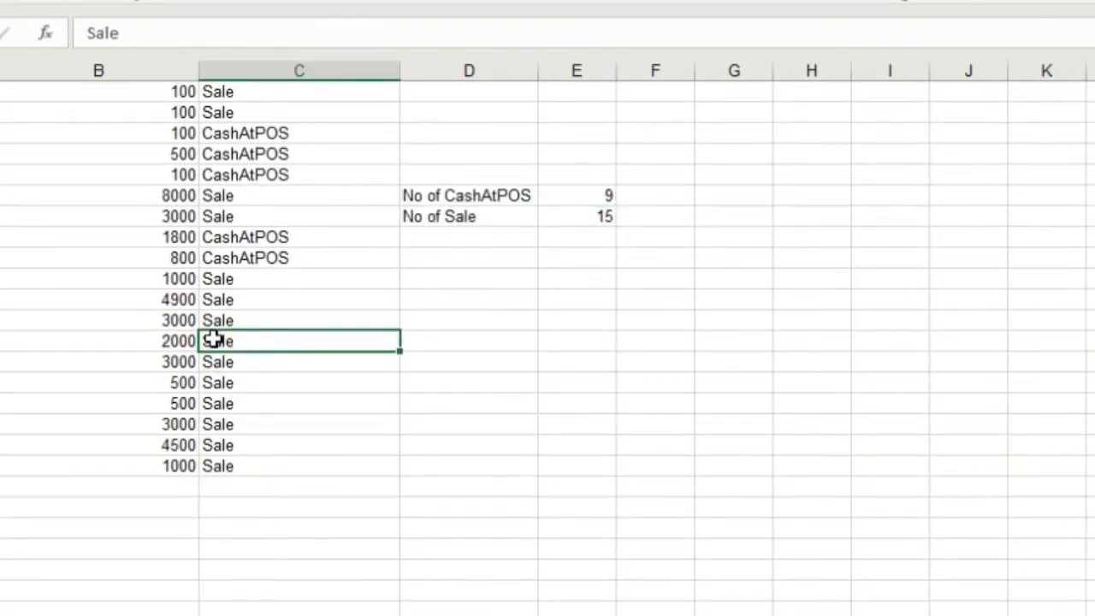
key(BackSpace)
text(Cash)
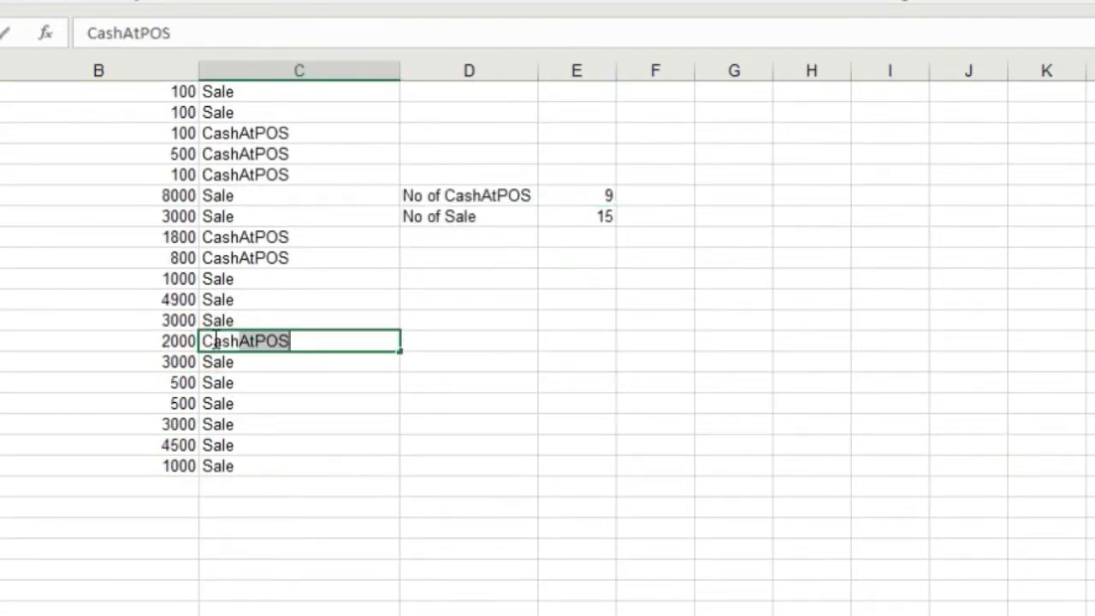
text( nfkhf)
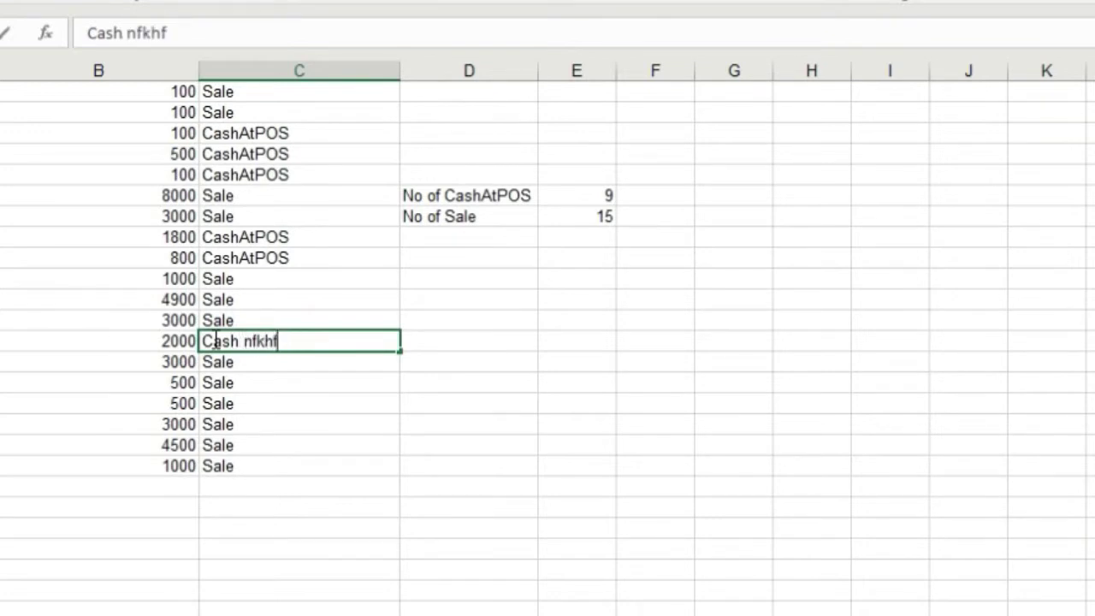
text(kv)
click(581, 196)
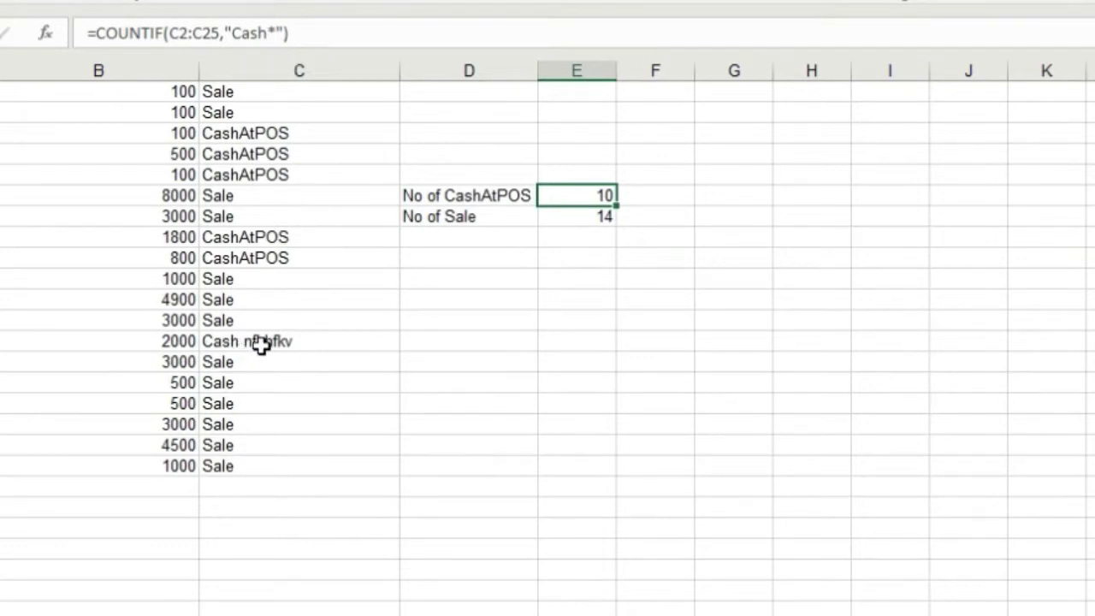
- Recheck the Cash* formula, now returning 10, and the Sale count of 14
double_click(584, 195)
click(727, 196)
click(525, 260)
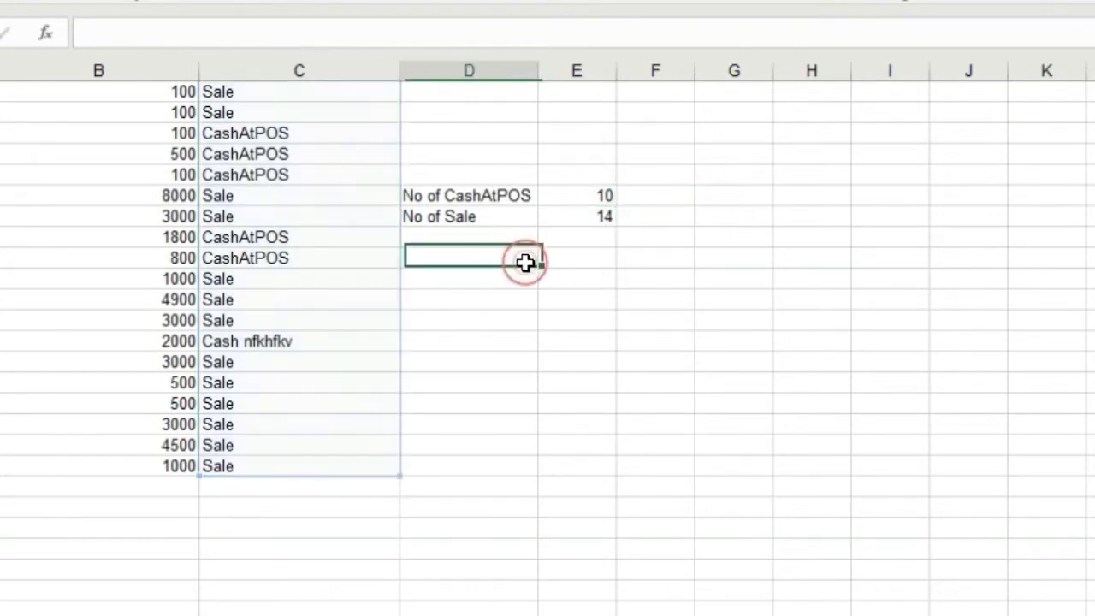
click(603, 197)
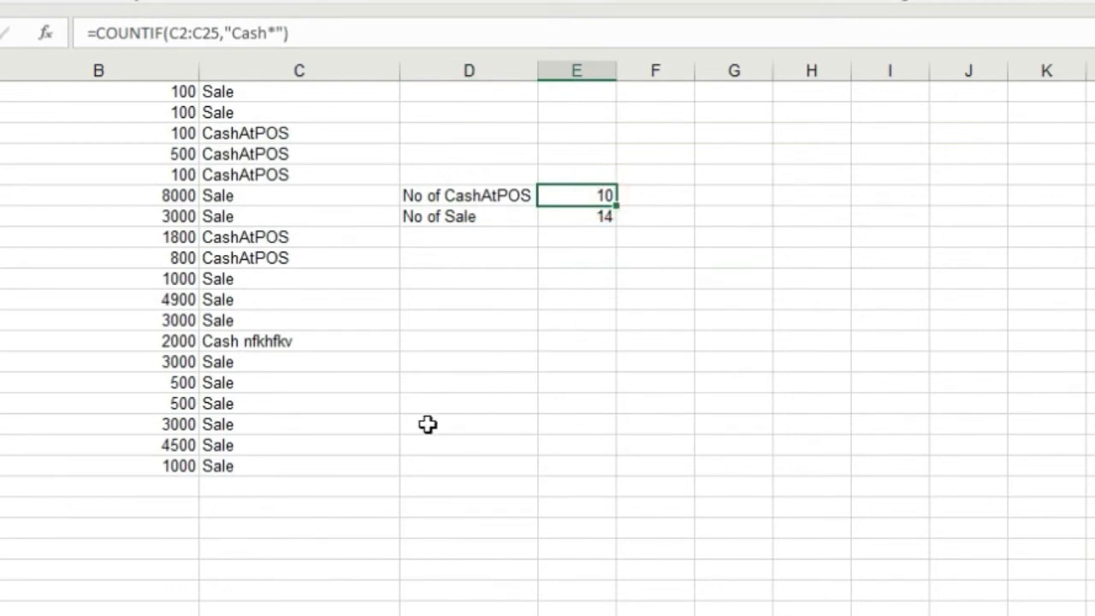
scroll(164, 438, up, 3)
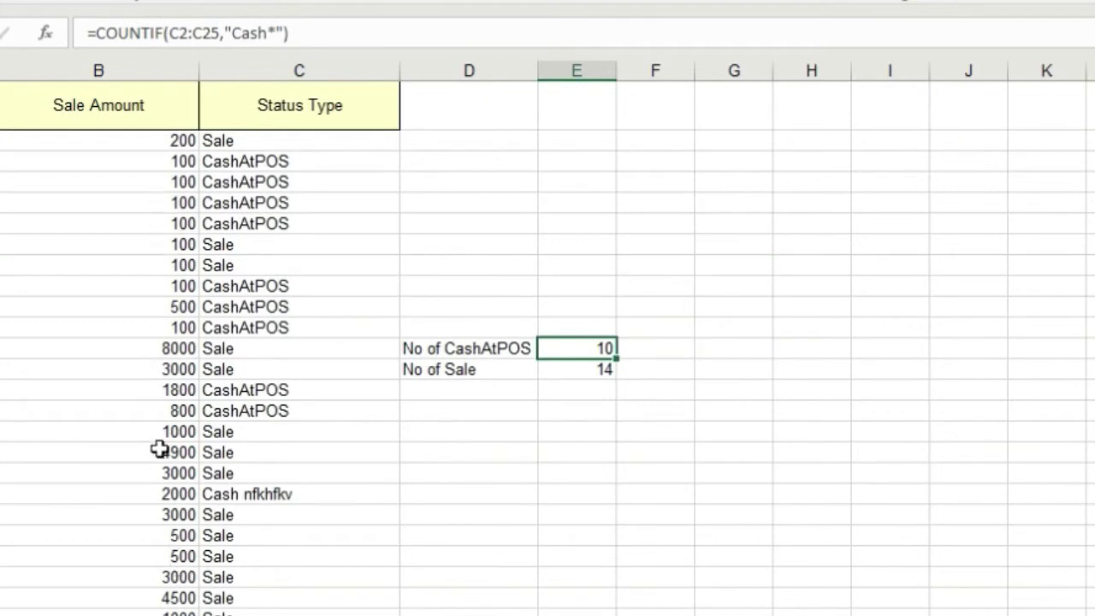
scroll(159, 450, down, 1)
scroll(163, 477, up, 1)
- Type 'Sale amt higher than 2000' in D17 and autofit column D to it
click(455, 471)
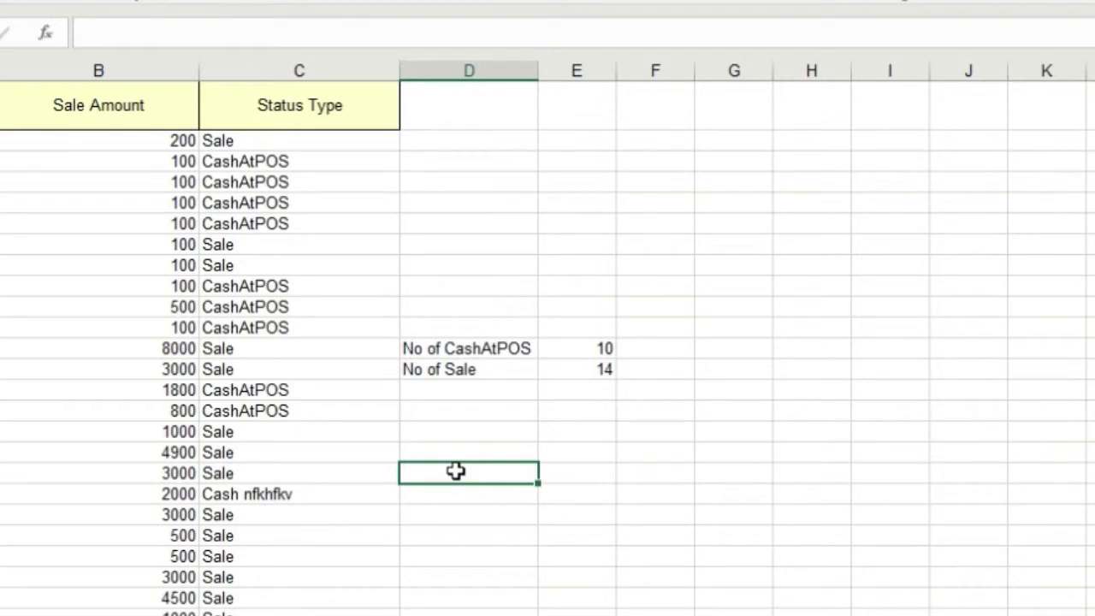
text(Tra)
key(BackSpace)
key(BackSpace)
key(BackSpace)
text(Sale amt higher tah)
key(BackSpace)
key(BackSpace)
text(han )
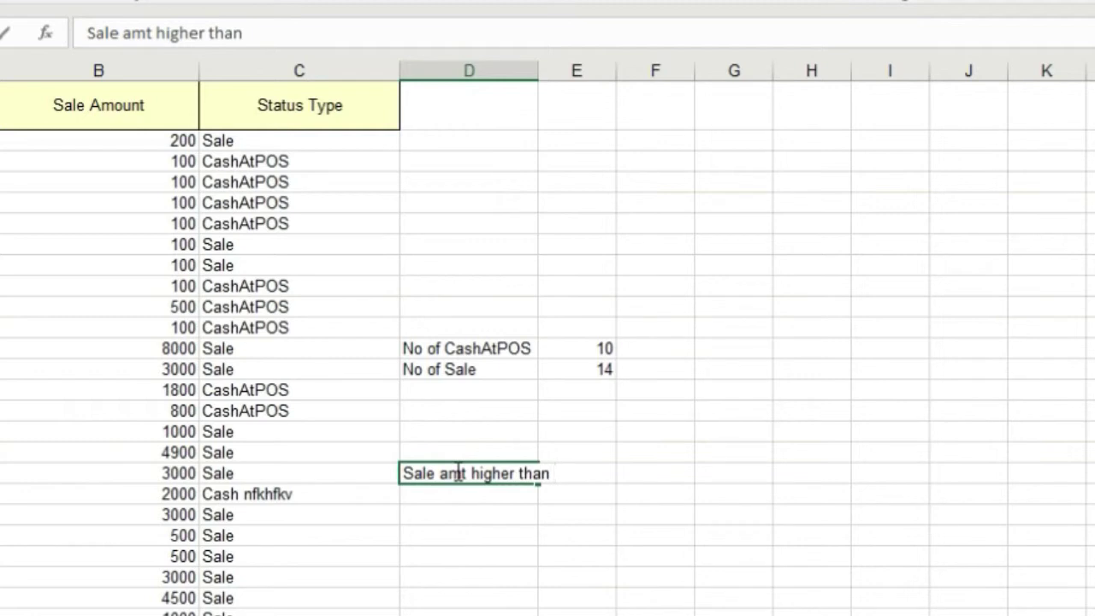
text(2000)
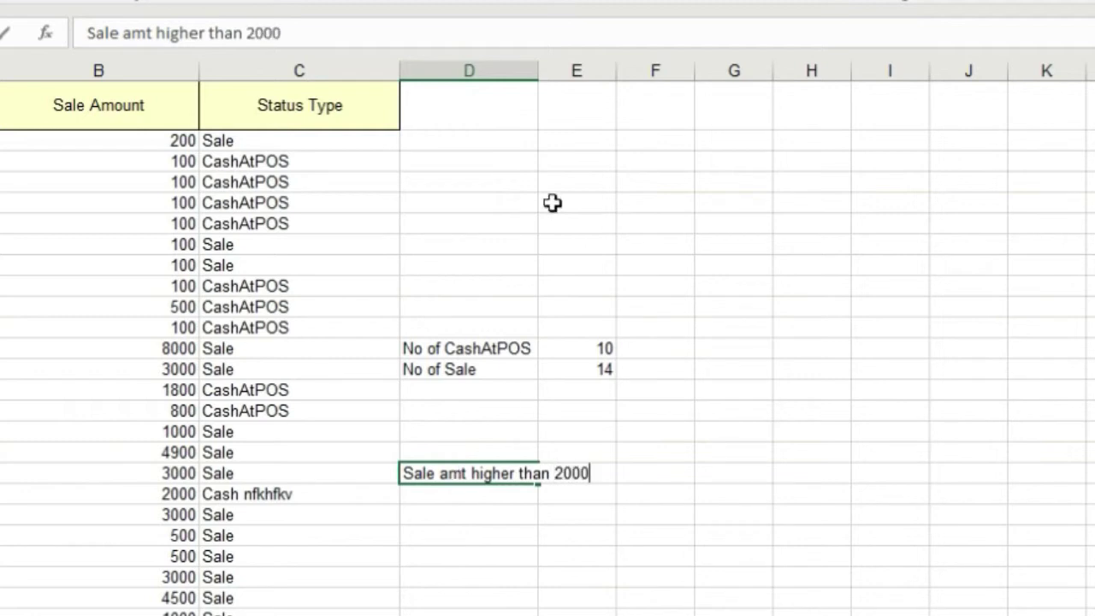
double_click(538, 67)
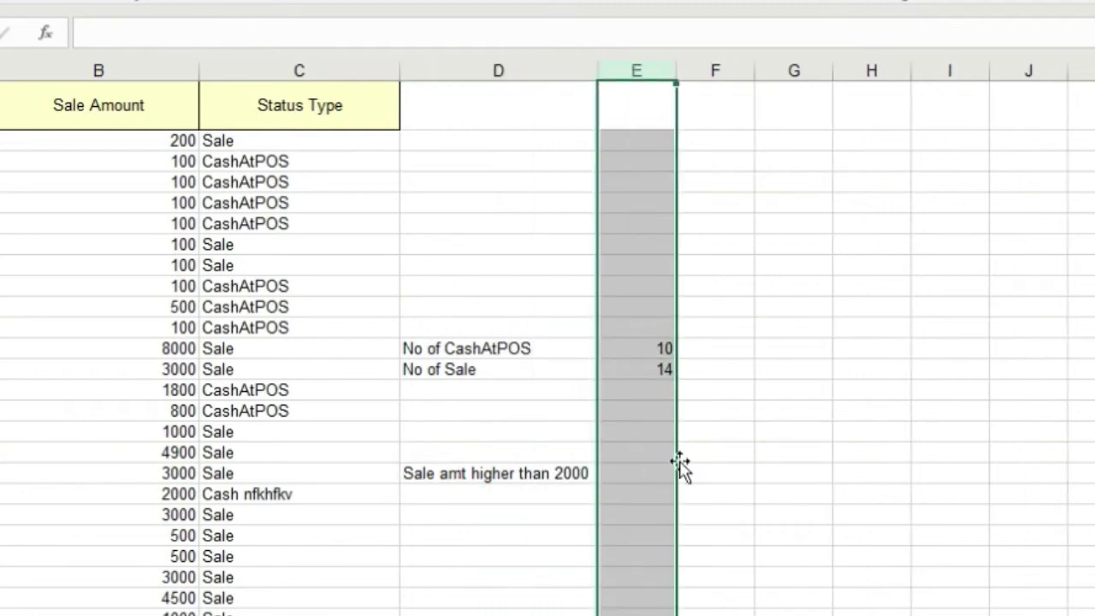
- Enter =COUNTIF(B2:B25,">2000") beside the new label, returning 7
click(633, 472)
text(=cou)
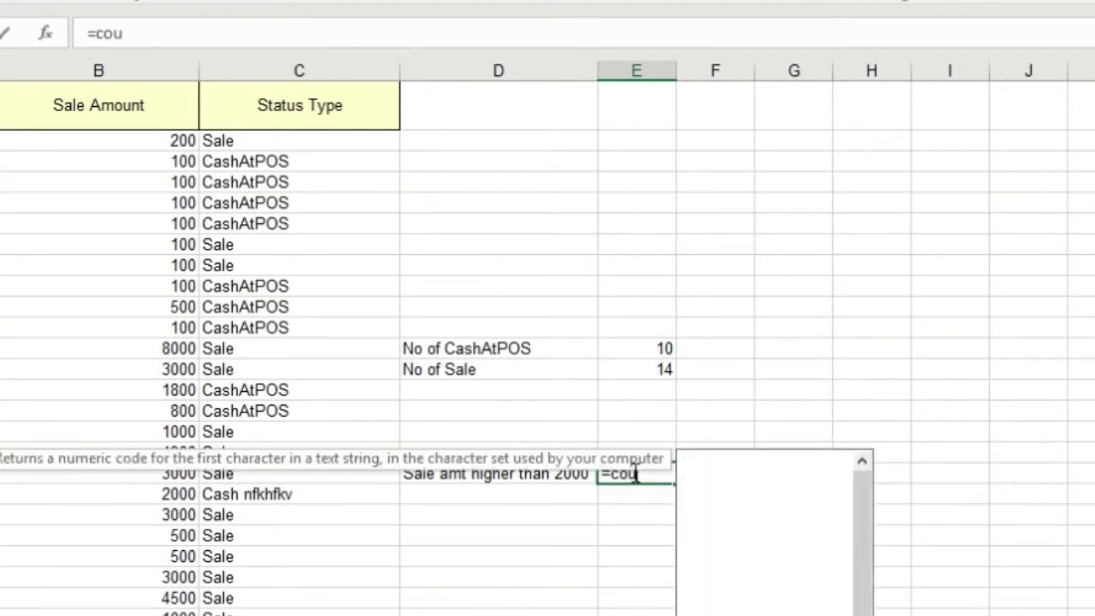
text(nt)
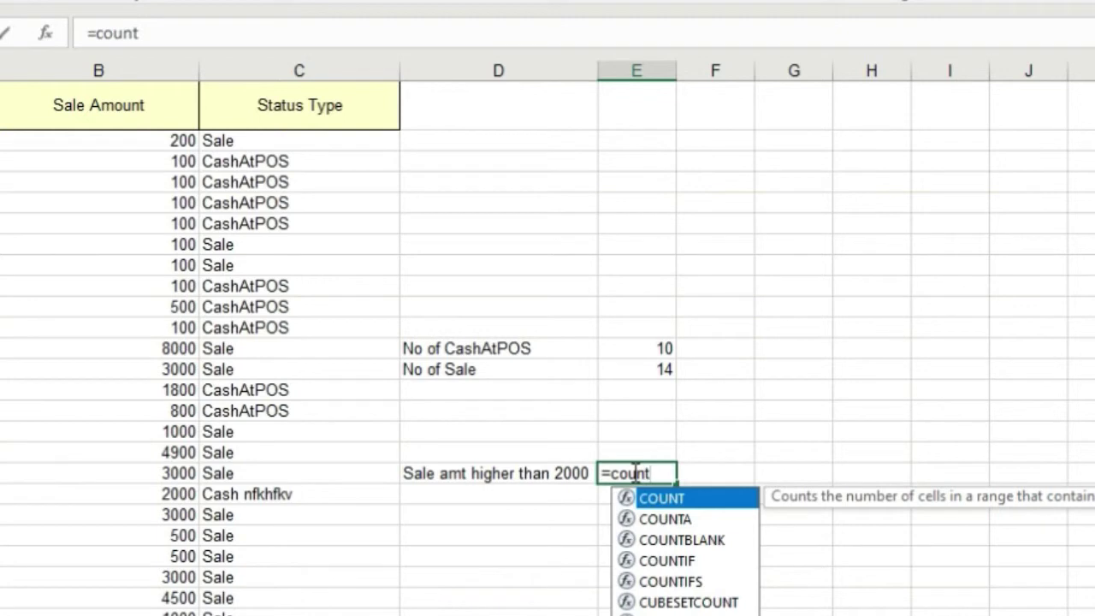
text(if)
key(Tab)
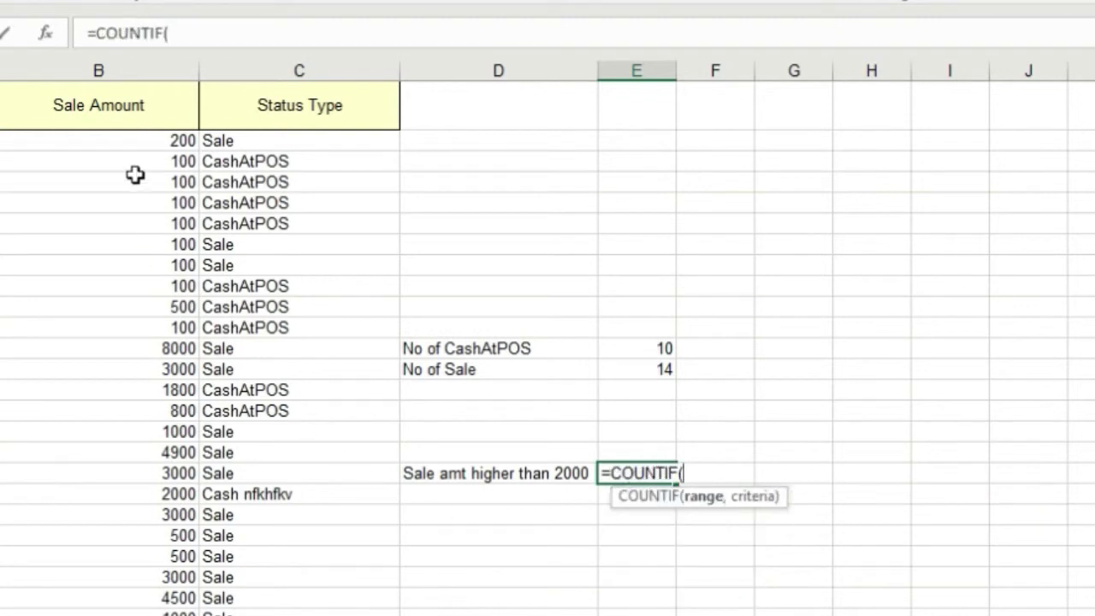
drag(135, 140, 135, 598)
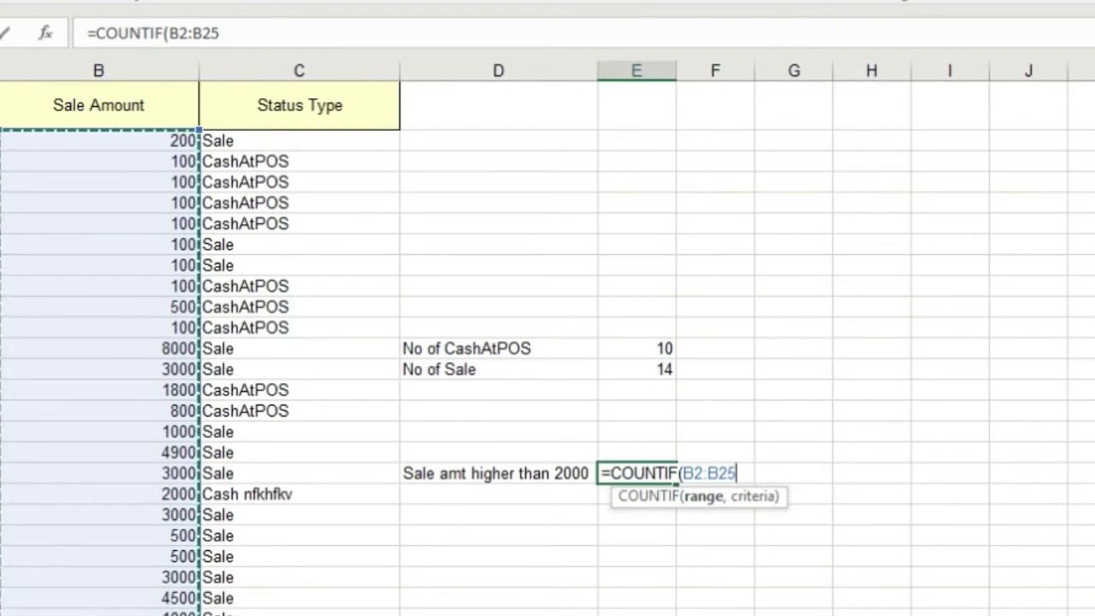
text(,)
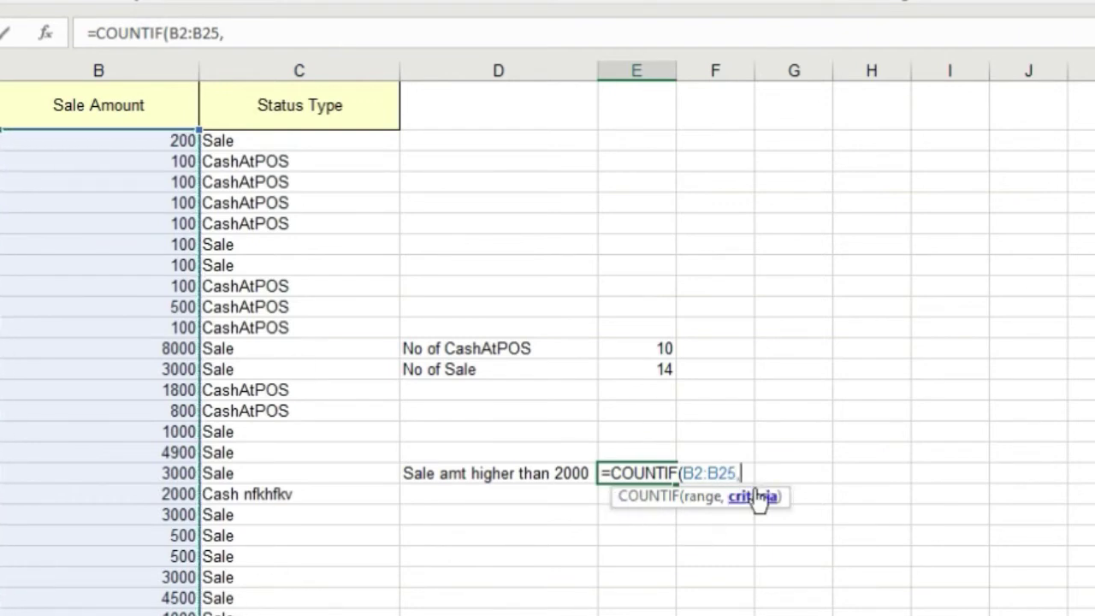
text(")
text(>2000"))
key(Return)
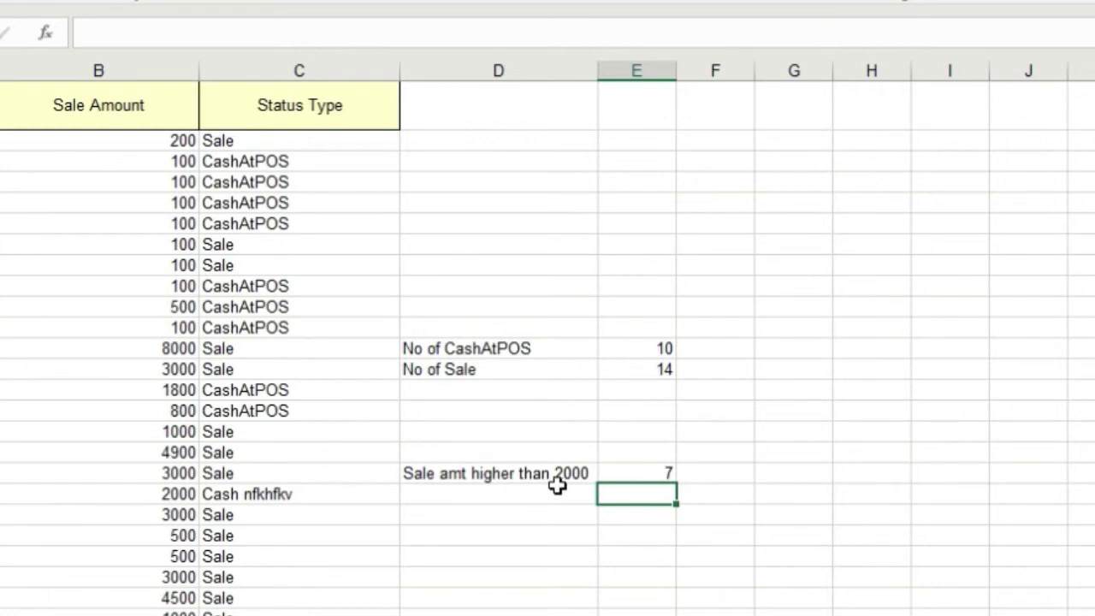
click(164, 349)
click(174, 370)
click(174, 453)
click(175, 473)
click(177, 515)
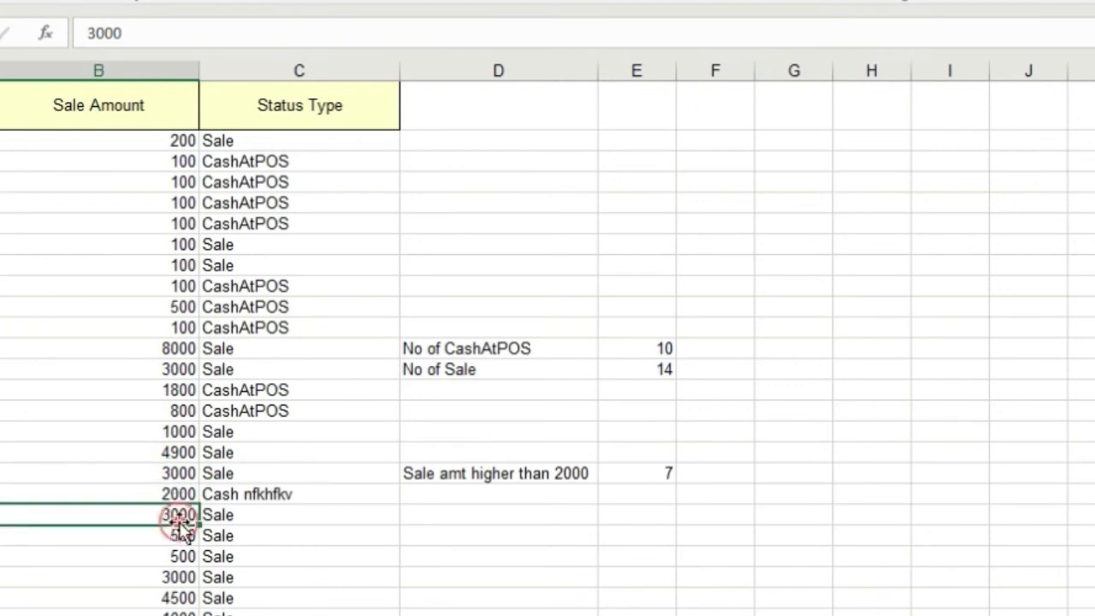
click(184, 577)
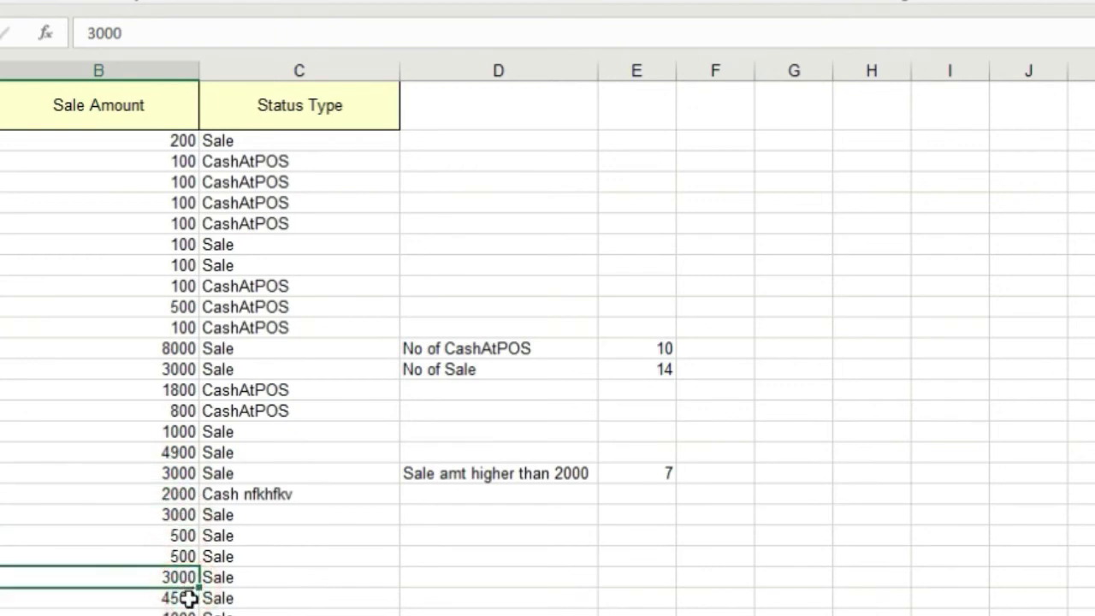
click(188, 599)
click(660, 477)
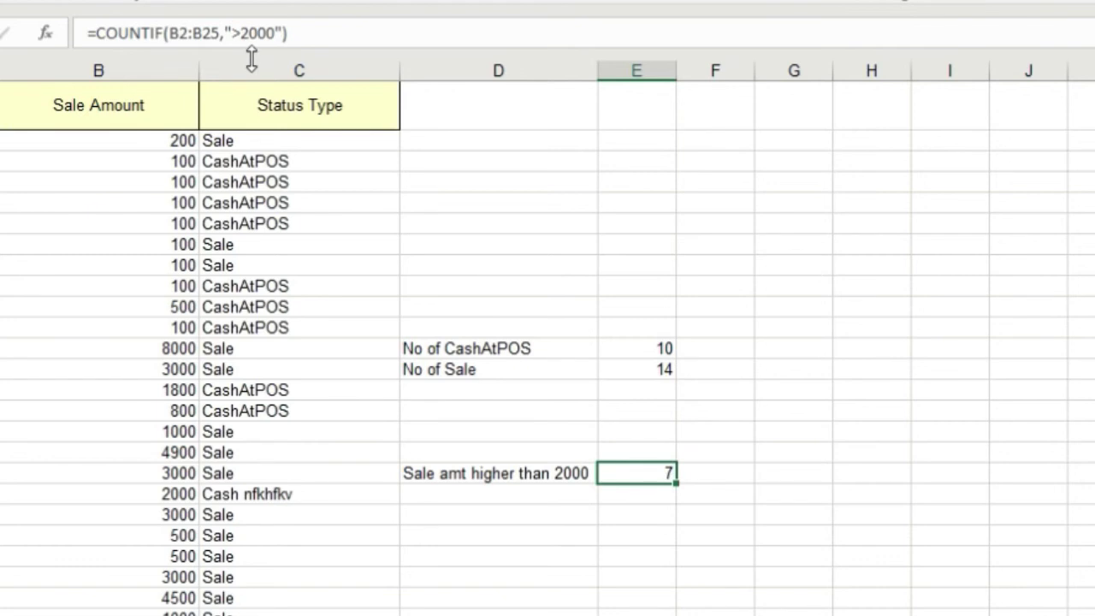
double_click(248, 32)
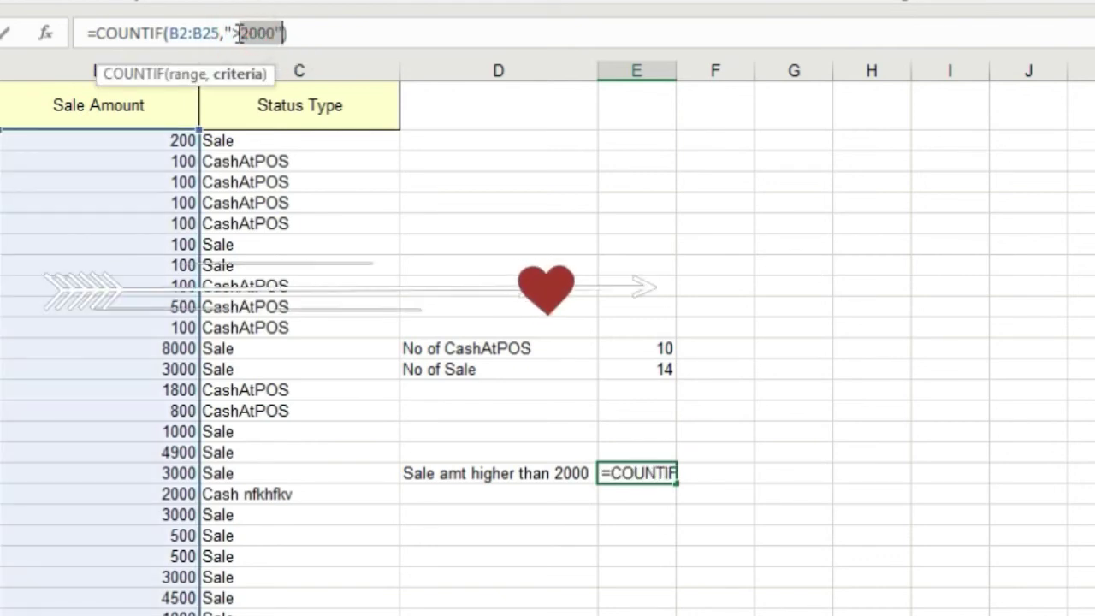